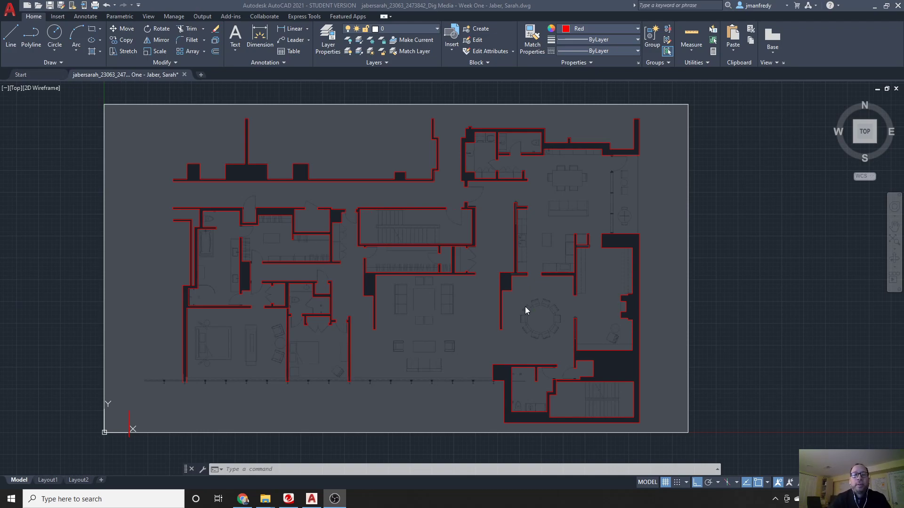
- Zoom in on the round table and its ten chairs and centre it in the view
{"action": "scroll", "coordinate": [542, 337], "scroll_direction": "up", "scroll_amount": 2}
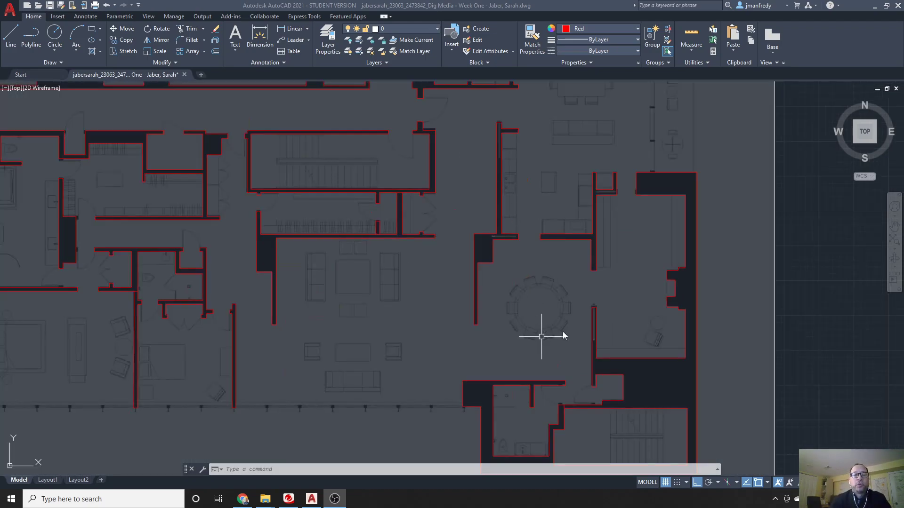
{"action": "scroll", "coordinate": [541, 337], "scroll_direction": "up", "scroll_amount": 5}
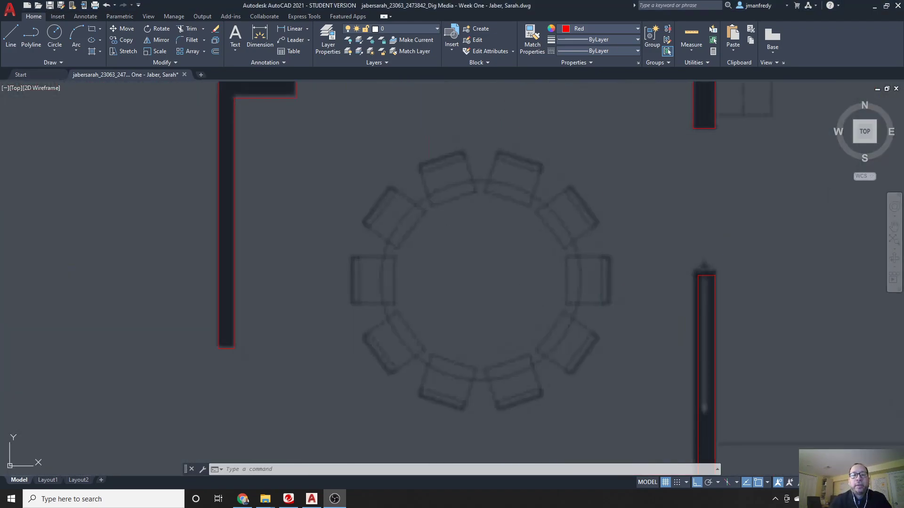
{"action": "middle_click_drag", "start_coordinate": [481, 262], "coordinate": [461, 246]}
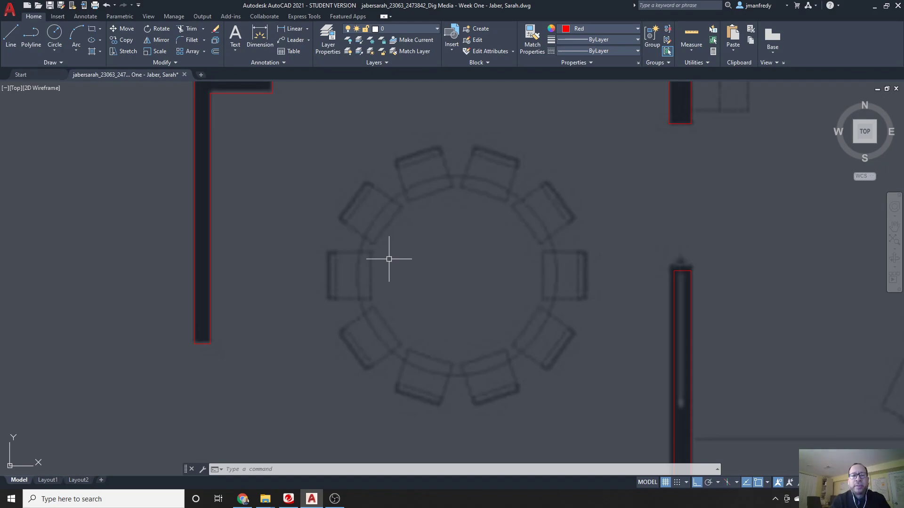
{"action": "type", "text": "dist"}
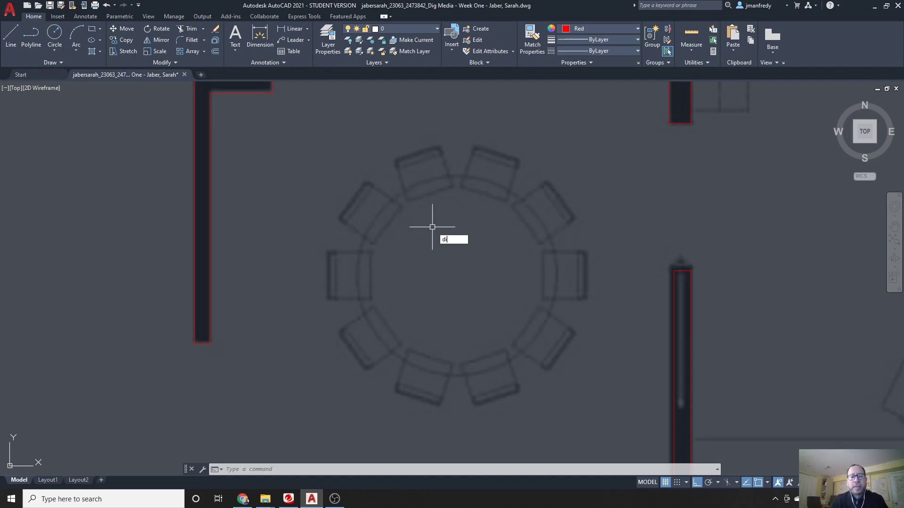
{"action": "key", "text": "Return"}
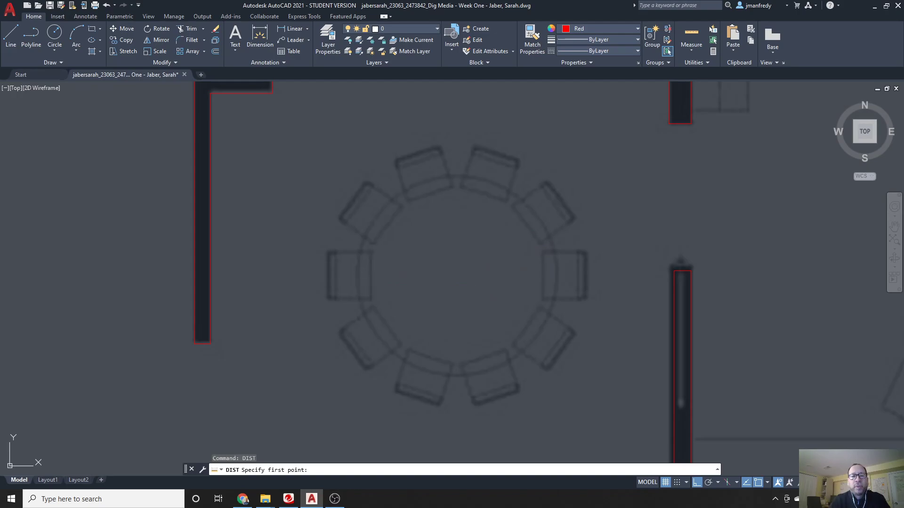
{"action": "left_click", "coordinate": [355, 279]}
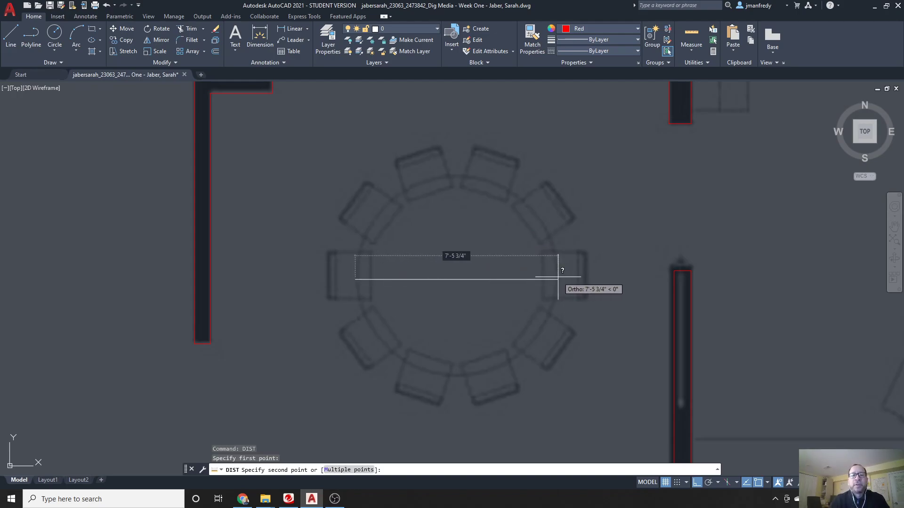
{"action": "key", "text": "Escape"}
- Draw a circle of 7'6" diameter centred on the table's centre with the C command
{"action": "type", "text": "c"}
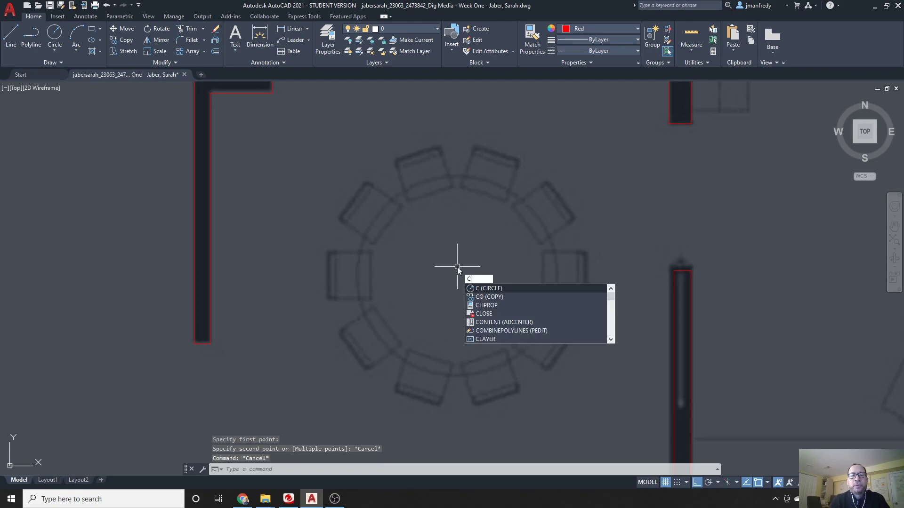
{"action": "key", "text": "Return"}
{"action": "left_click", "coordinate": [459, 276]}
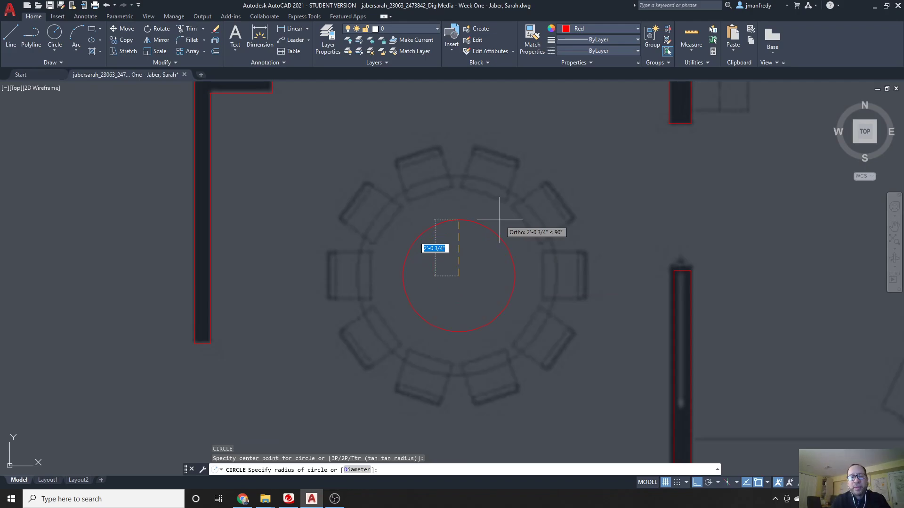
{"action": "type", "text": "d"}
{"action": "key", "text": "Return"}
{"action": "type", "text": "7'6"}
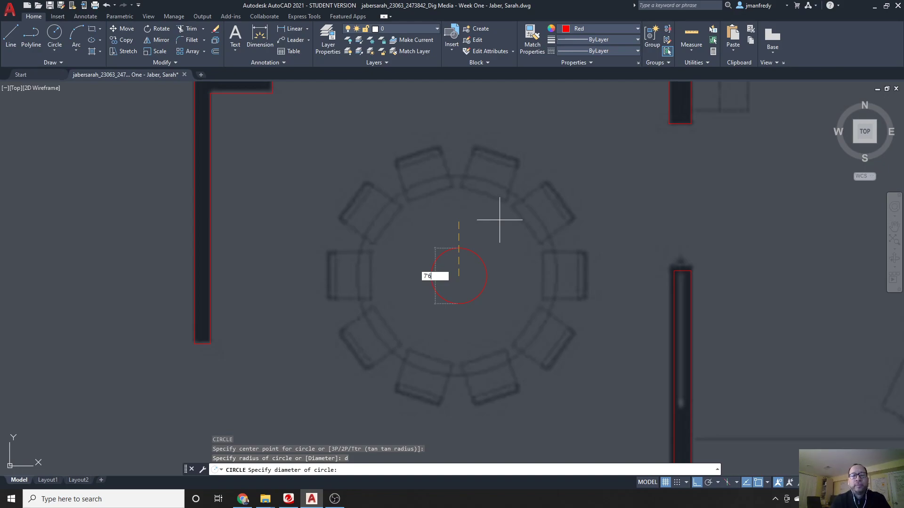
{"action": "key", "text": "Return"}
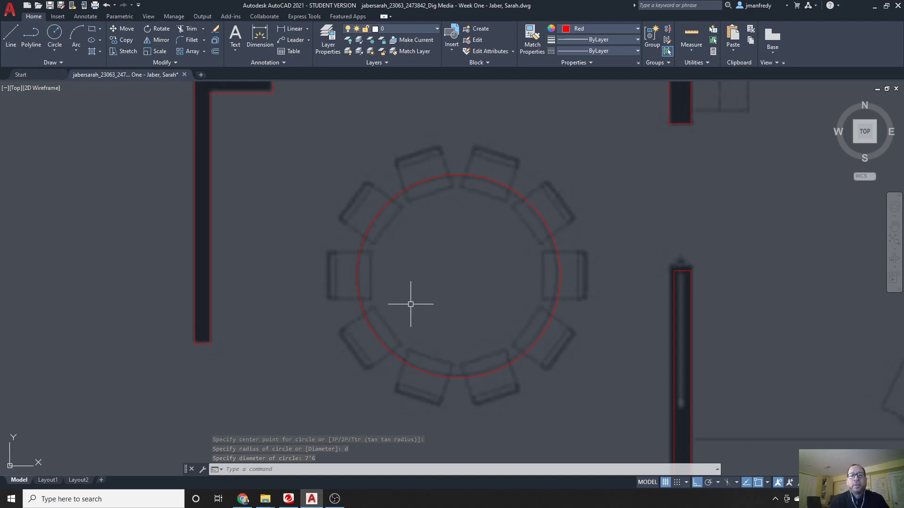
- With Center snap on, draw a line from the circle's centre leftward into the left chair
{"action": "type", "text": "l"}
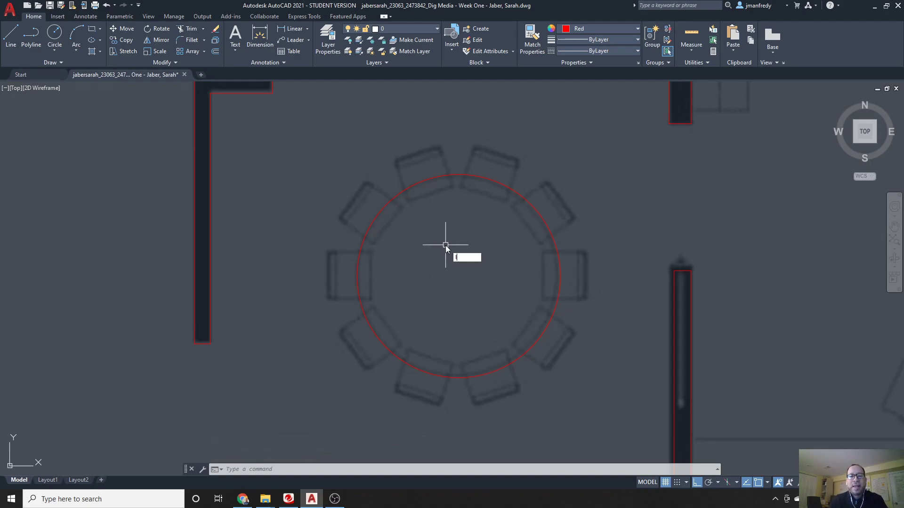
{"action": "key", "text": "Return"}
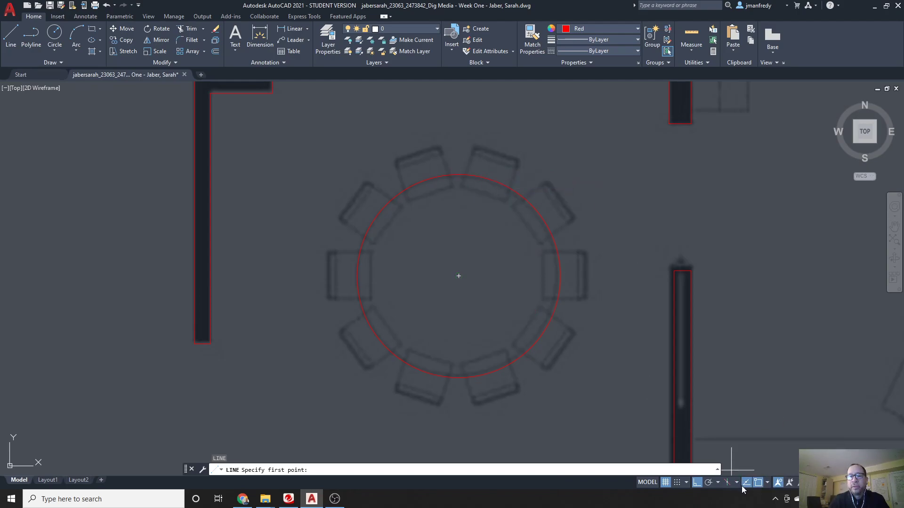
{"action": "left_click", "coordinate": [767, 483]}
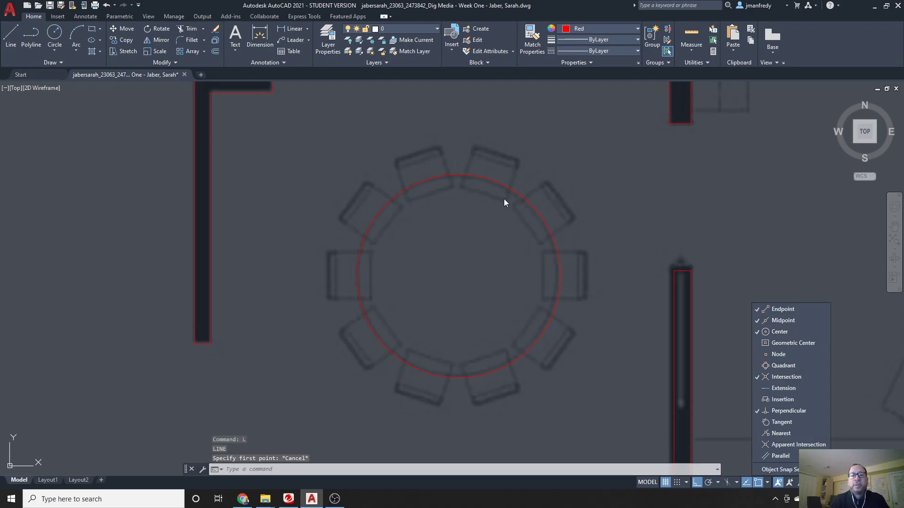
{"action": "left_click", "coordinate": [448, 204]}
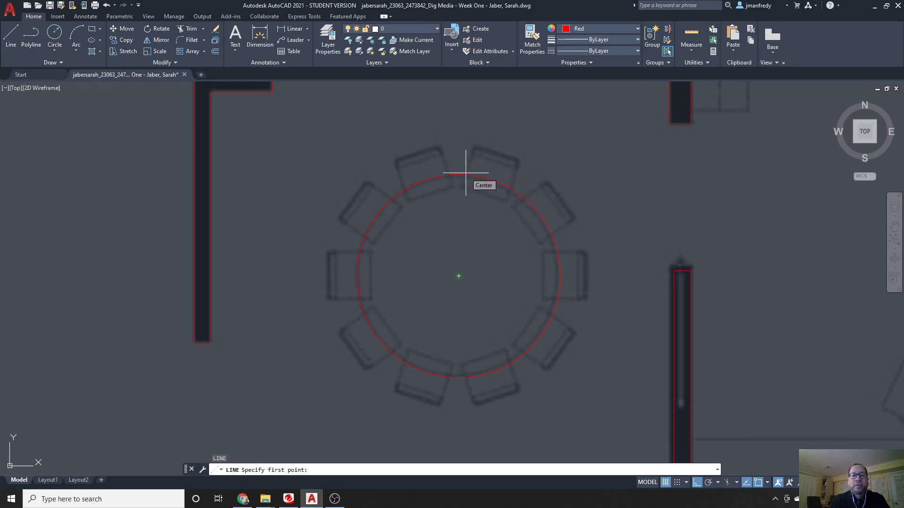
{"action": "left_click", "coordinate": [465, 172]}
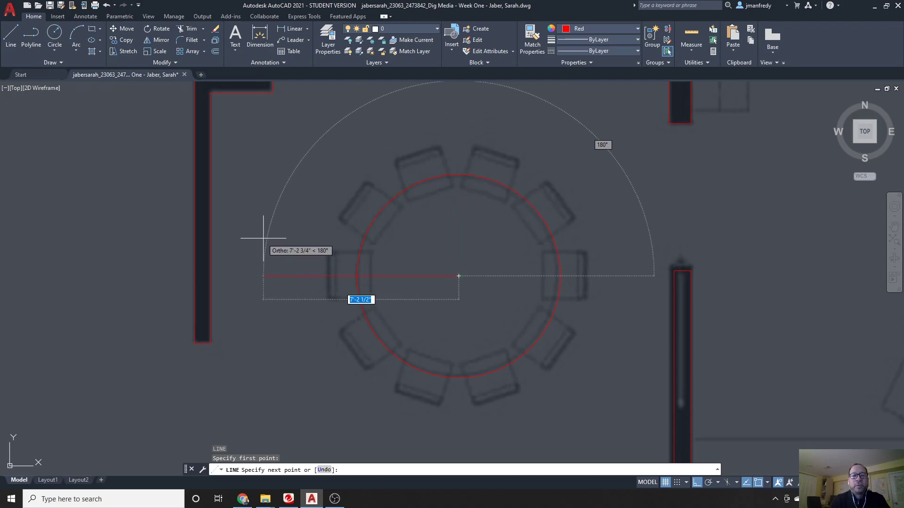
{"action": "key", "text": "Escape"}
{"action": "key", "text": "Escape"}
{"action": "scroll", "coordinate": [353, 317], "scroll_direction": "up", "scroll_amount": 3}
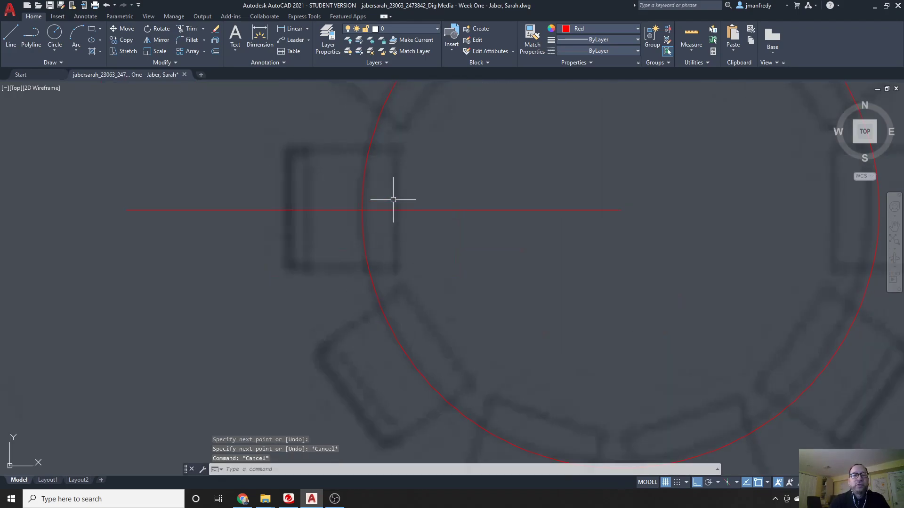
{"action": "scroll", "coordinate": [396, 198], "scroll_direction": "up", "scroll_amount": 2}
{"action": "scroll", "coordinate": [424, 236], "scroll_direction": "down", "scroll_amount": 3}
{"action": "middle_click_drag", "start_coordinate": [436, 269], "coordinate": [410, 287]}
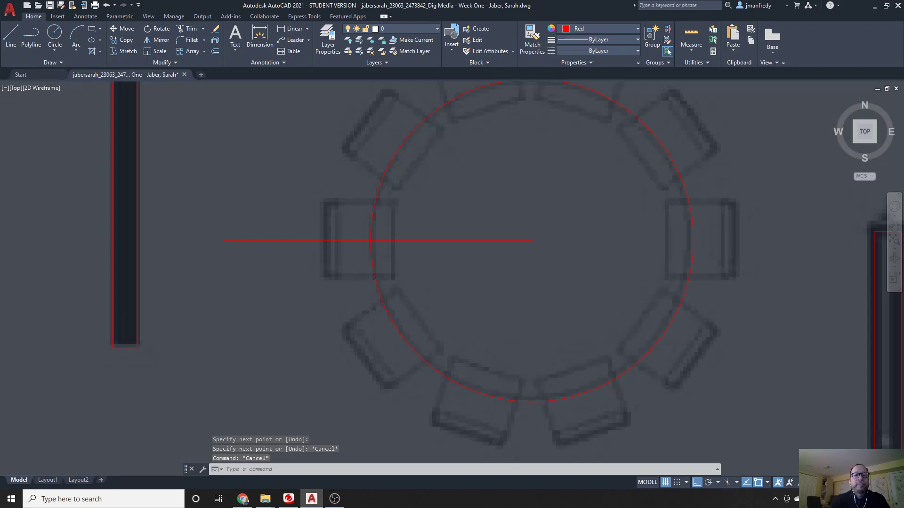
{"action": "scroll", "coordinate": [359, 236], "scroll_direction": "up", "scroll_amount": 2}
{"action": "middle_click_drag", "start_coordinate": [360, 235], "coordinate": [414, 242]}
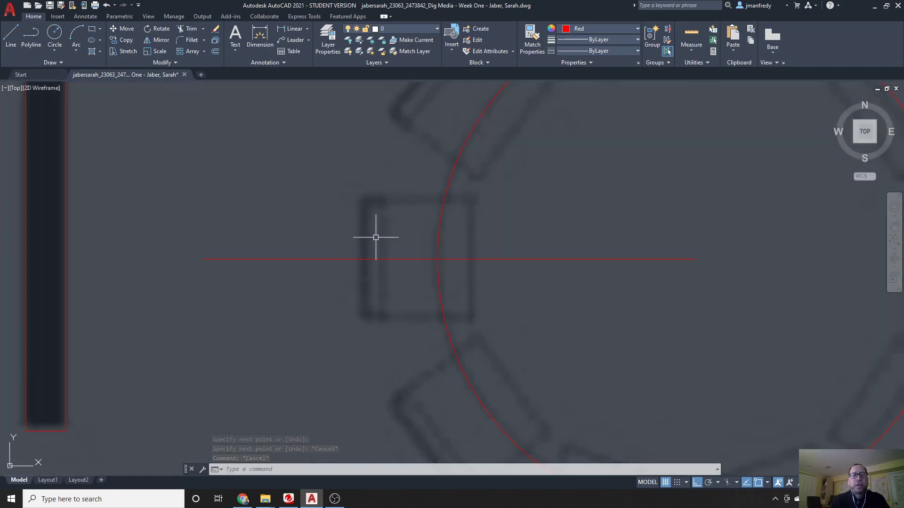
{"action": "type", "text": "dist"}
{"action": "key", "text": "Return"}
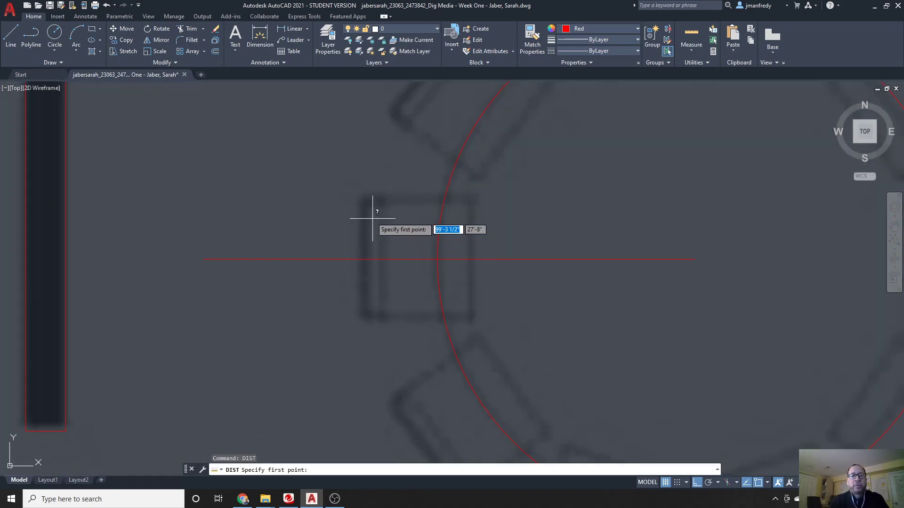
{"action": "left_click", "coordinate": [364, 200]}
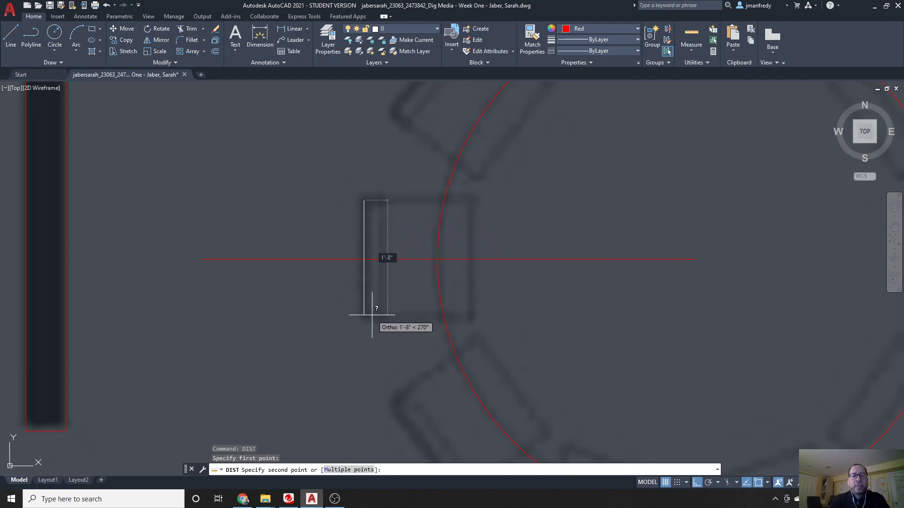
{"action": "key", "text": "Escape"}
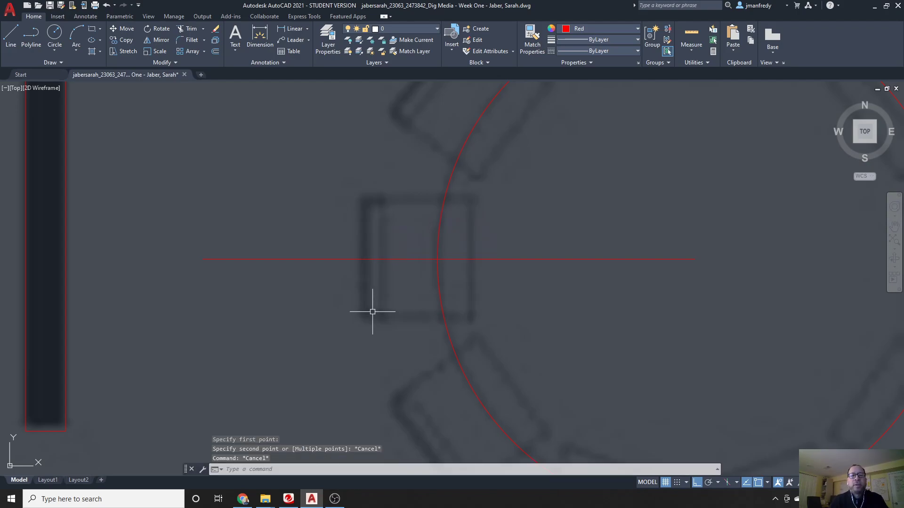
- Draw a 1'8" by 1'8" rectangle from the left chair's lower-left corner, then recentre the view
{"action": "type", "text": "REC"}
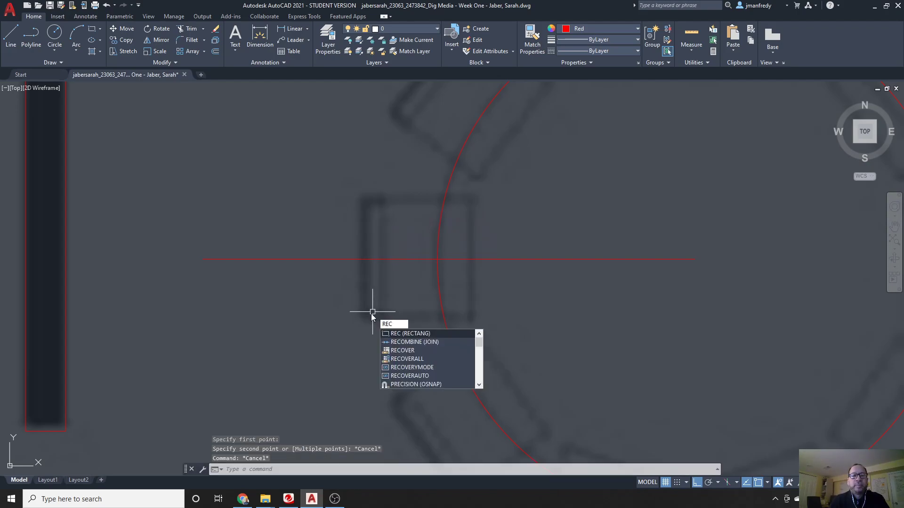
{"action": "key", "text": "Return"}
{"action": "left_click", "coordinate": [363, 317]}
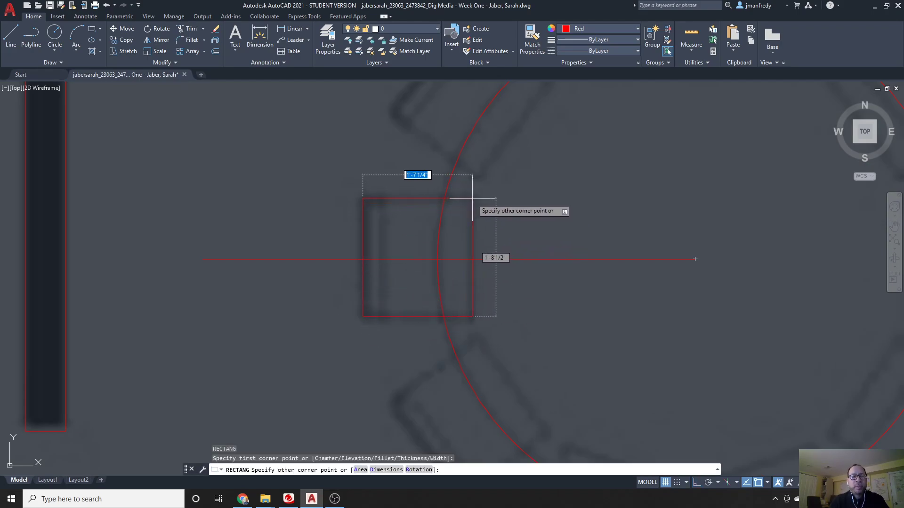
{"action": "key", "text": "F8"}
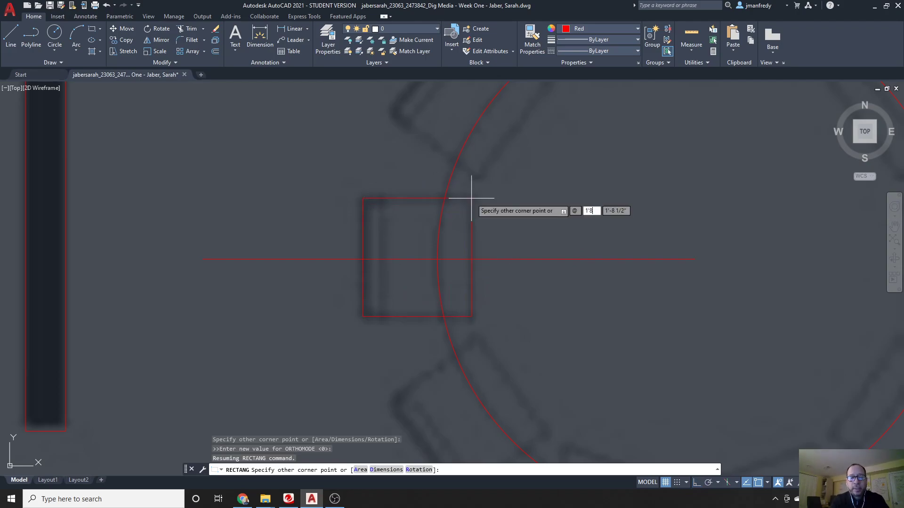
{"action": "key", "text": "Tab"}
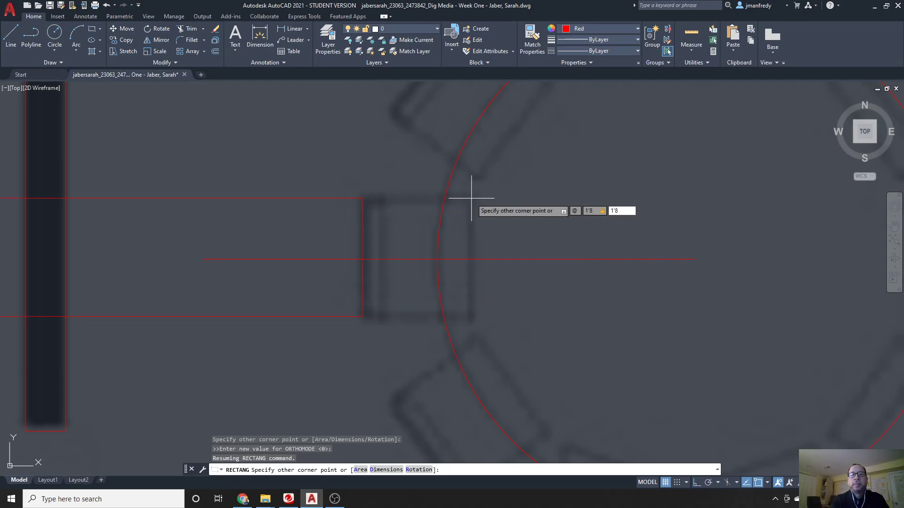
{"action": "key", "text": "Return"}
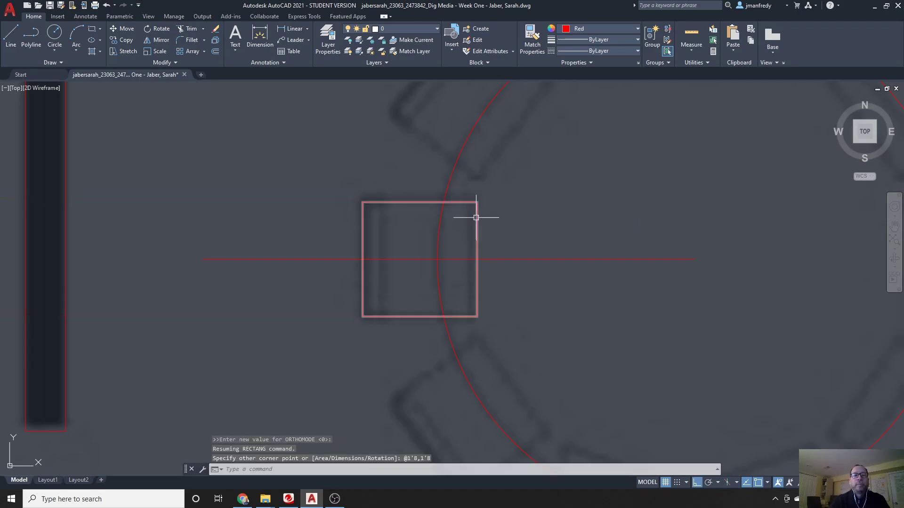
{"action": "middle_click_drag", "start_coordinate": [532, 238], "coordinate": [524, 226]}
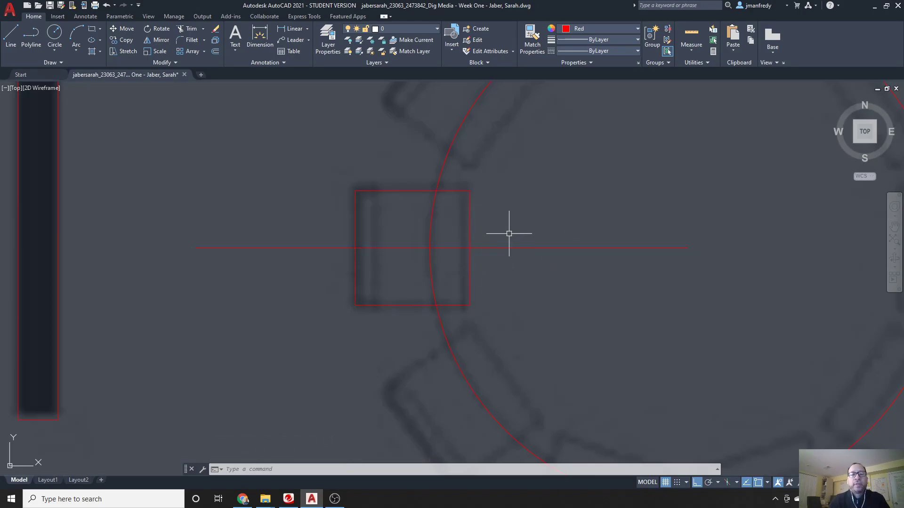
{"action": "middle_click_drag", "start_coordinate": [514, 276], "coordinate": [492, 278]}
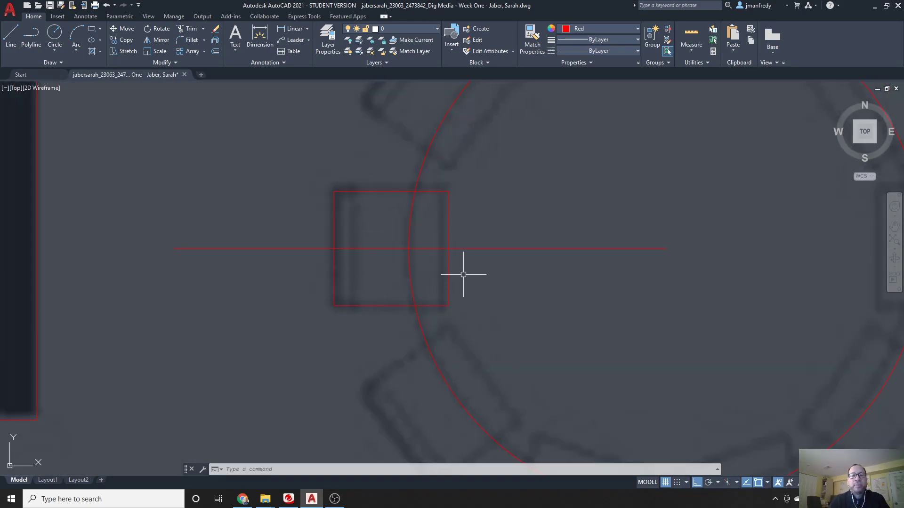
{"action": "middle_click_drag", "start_coordinate": [499, 281], "coordinate": [473, 284]}
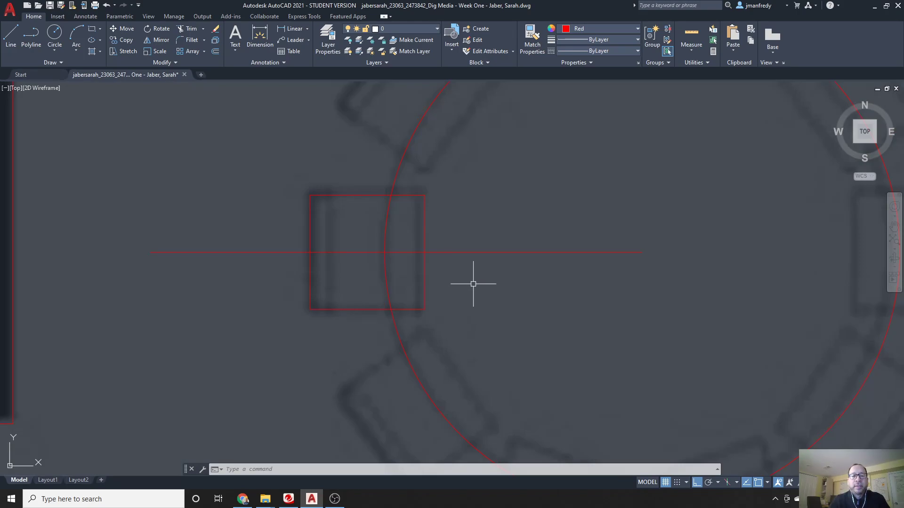
{"action": "type", "text": "m"}
{"action": "key", "text": "Return"}
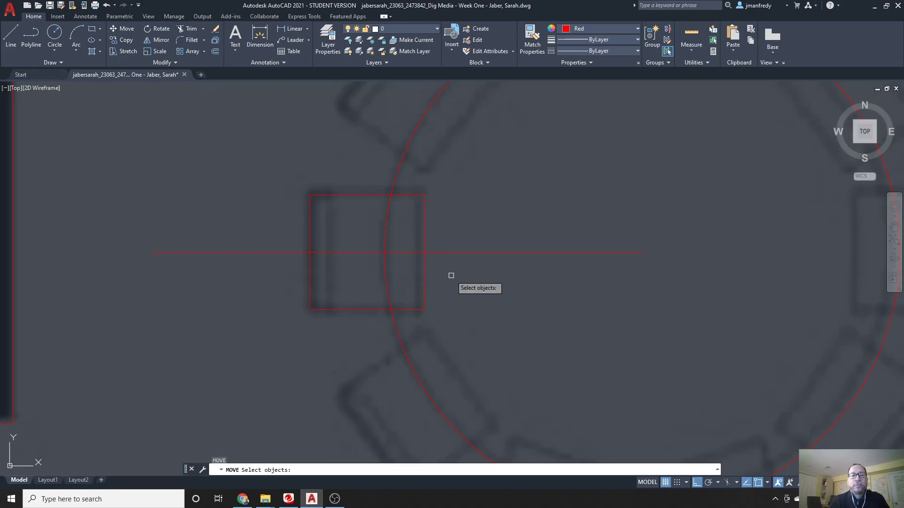
{"action": "left_click", "coordinate": [424, 278]}
{"action": "key", "text": "Return"}
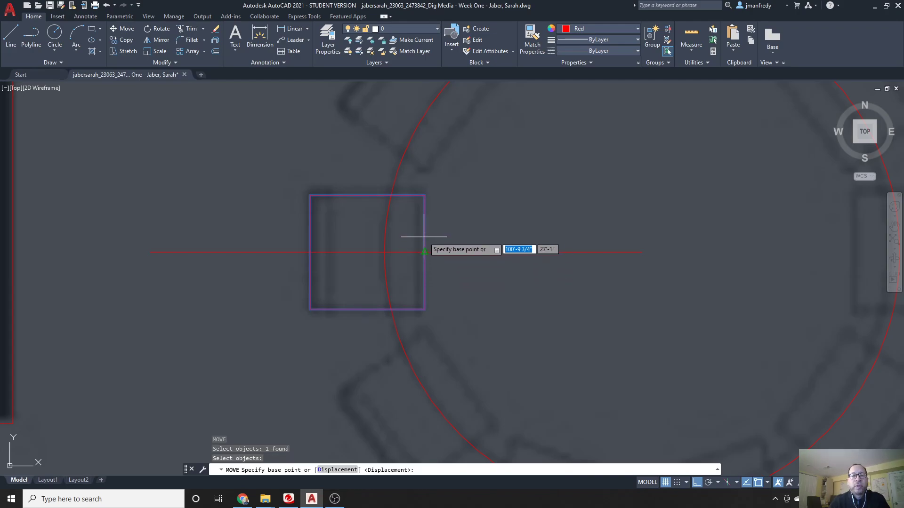
{"action": "left_click", "coordinate": [425, 253]}
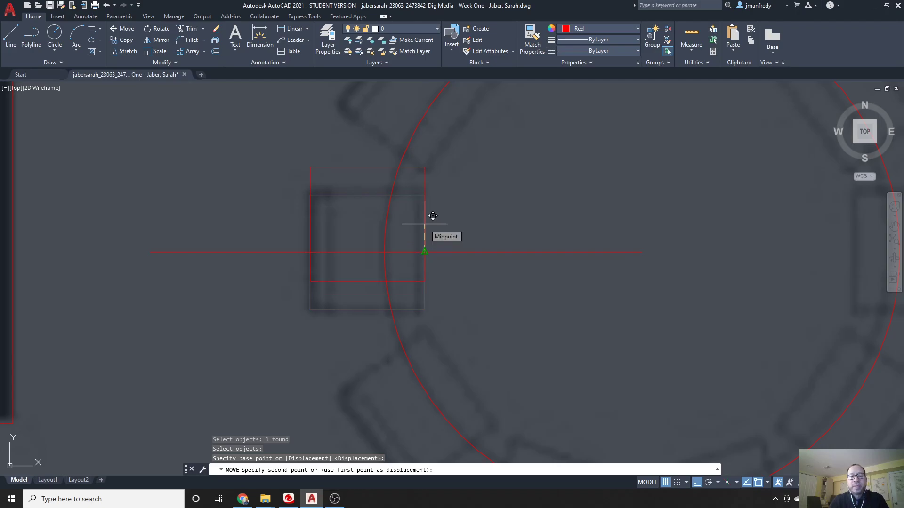
{"action": "type", "text": "p"}
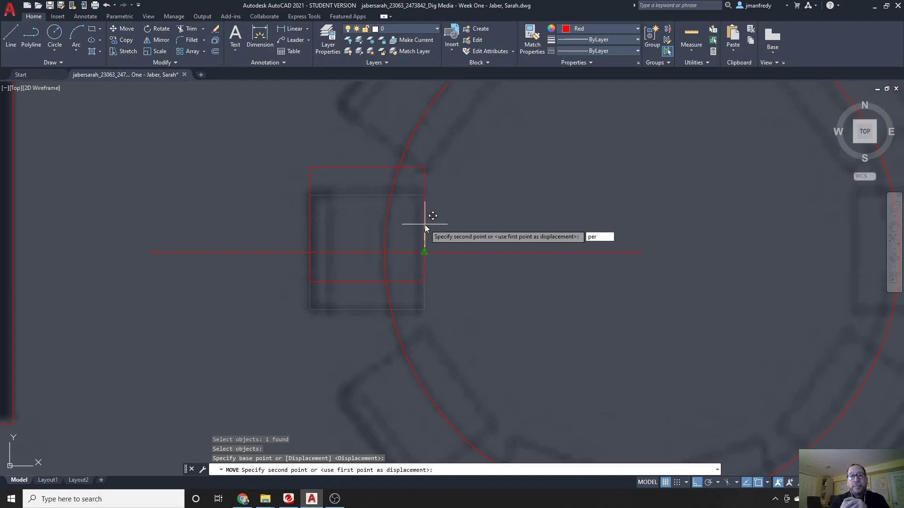
{"action": "type", "text": "er"}
{"action": "key", "text": "Return"}
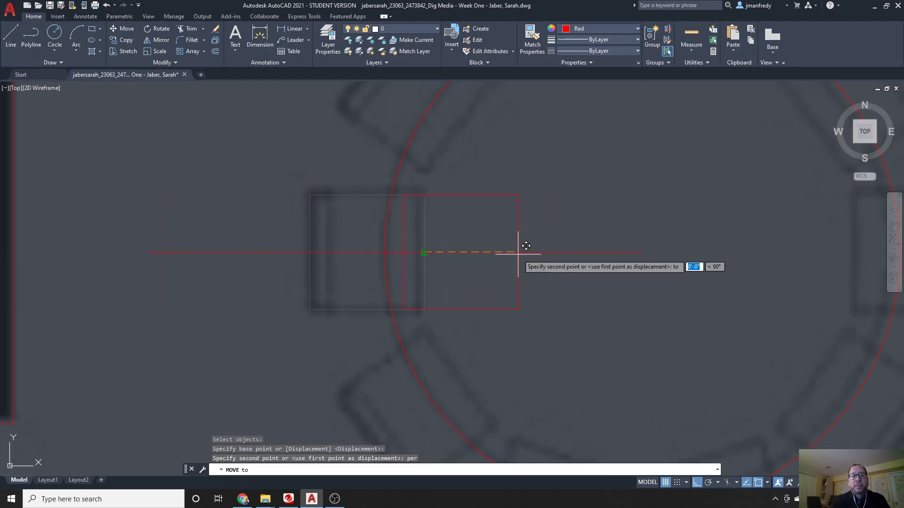
{"action": "left_click", "coordinate": [525, 246]}
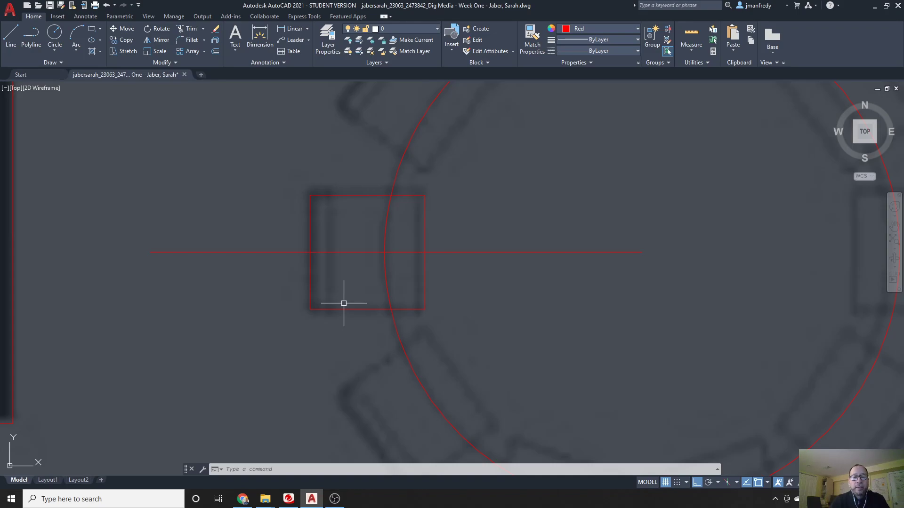
{"action": "type", "text": "l"}
{"action": "key", "text": "Return"}
- Draw a vertical line from the square's lower-left corner up past its top
{"action": "left_click", "coordinate": [310, 310]}
{"action": "left_click", "coordinate": [312, 135]}
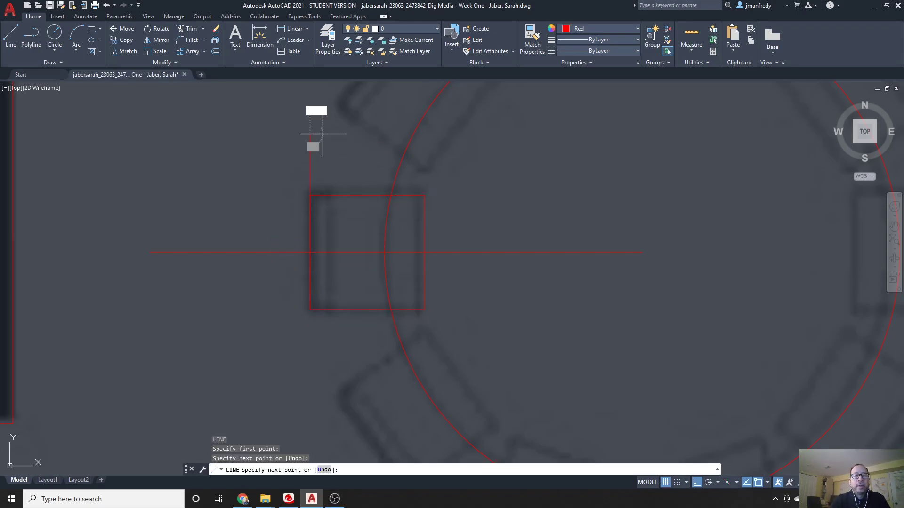
{"action": "key", "text": "Return"}
- Move the vertical line 3 inches in from the square's left edge
{"action": "type", "text": "m"}
{"action": "key", "text": "Return"}
{"action": "left_click_drag", "start_coordinate": [328, 156], "coordinate": [161, 157]}
{"action": "key", "text": "Return"}
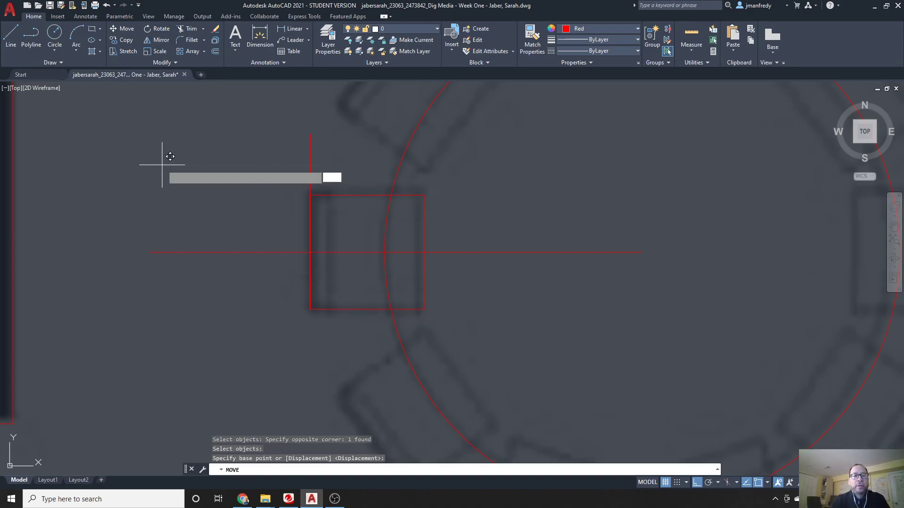
{"action": "left_click", "coordinate": [187, 160]}
{"action": "left_click", "coordinate": [222, 178]}
{"action": "key", "text": "Return"}
{"action": "left_click", "coordinate": [335, 161]}
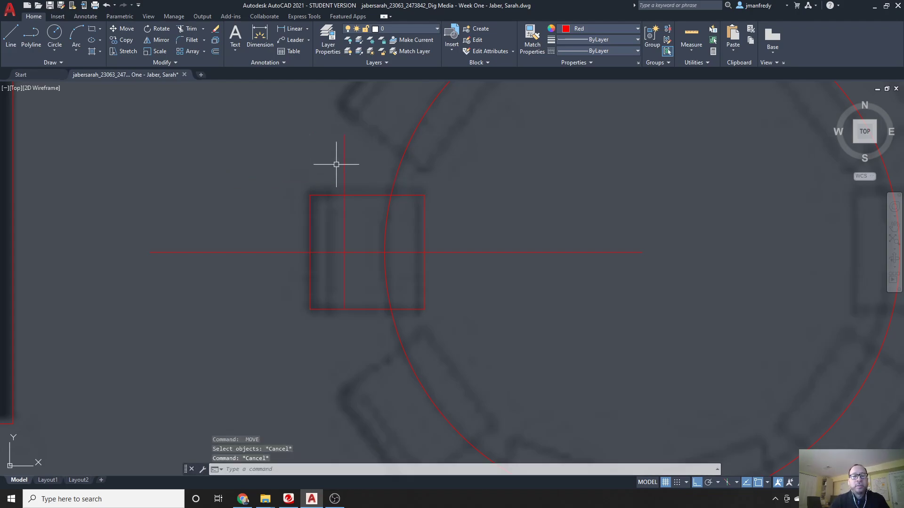
{"action": "left_click", "coordinate": [373, 162]}
{"action": "key", "text": "Return"}
{"action": "left_click", "coordinate": [322, 160]}
{"action": "type", "text": "3"}
{"action": "key", "text": "Return"}
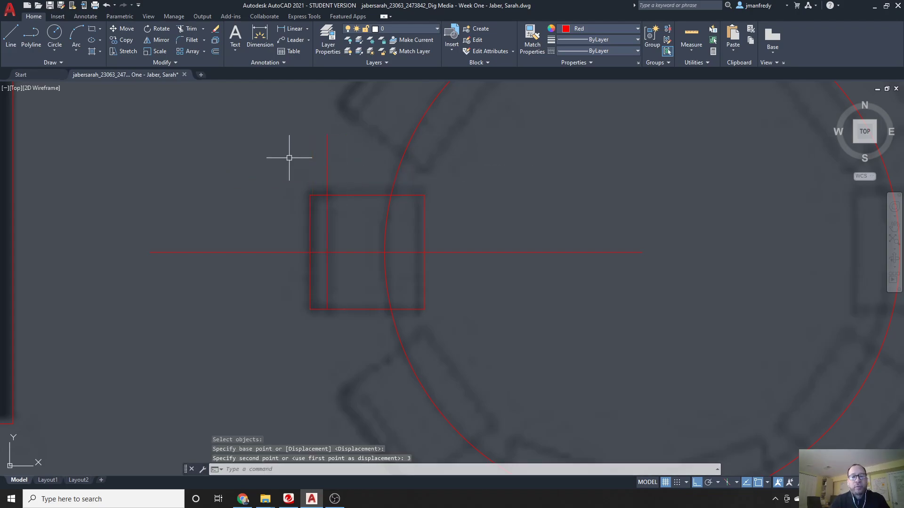
{"action": "key", "text": "Escape"}
{"action": "key", "text": "Escape"}
- Trim off the part of the vertical line above the square
{"action": "type", "text": "t"}
{"action": "key", "text": "Return"}
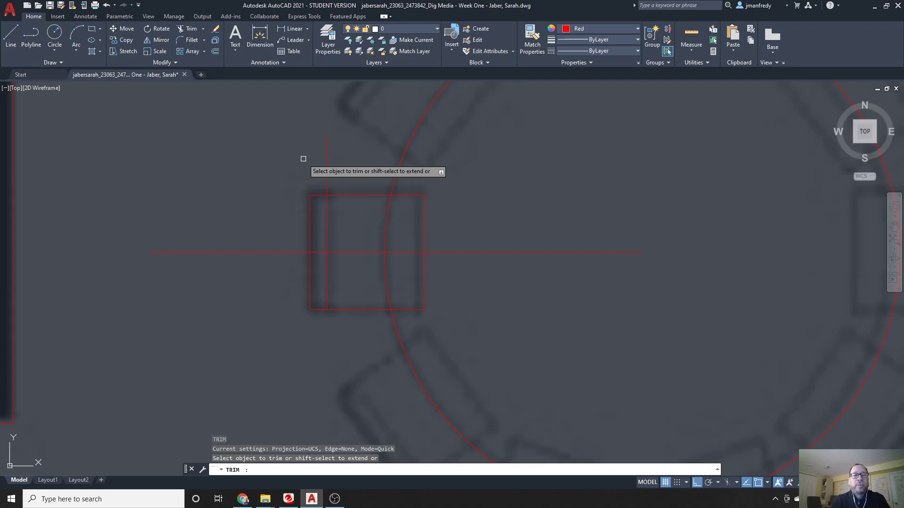
{"action": "left_click", "coordinate": [326, 166]}
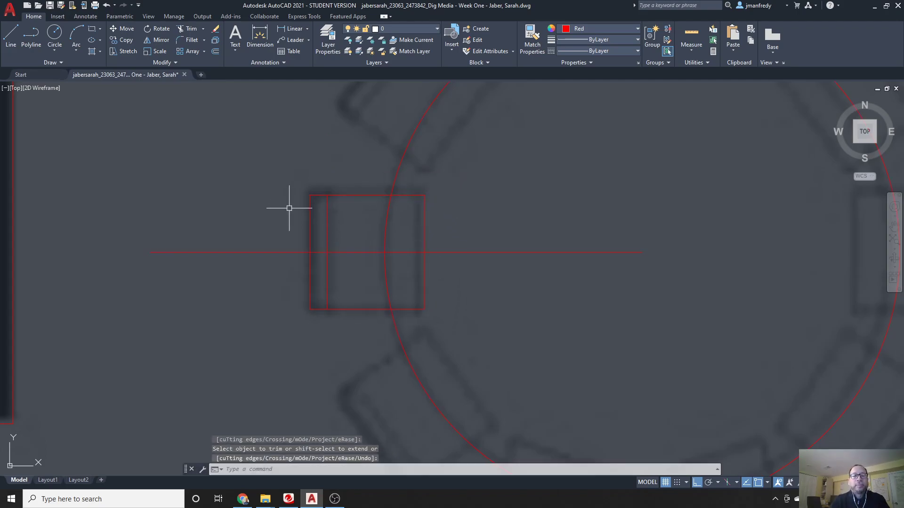
{"action": "key", "text": "Return"}
- Erase the horizontal guide line
{"action": "left_click", "coordinate": [592, 224]}
{"action": "left_click", "coordinate": [540, 291]}
{"action": "key", "text": "Delete"}
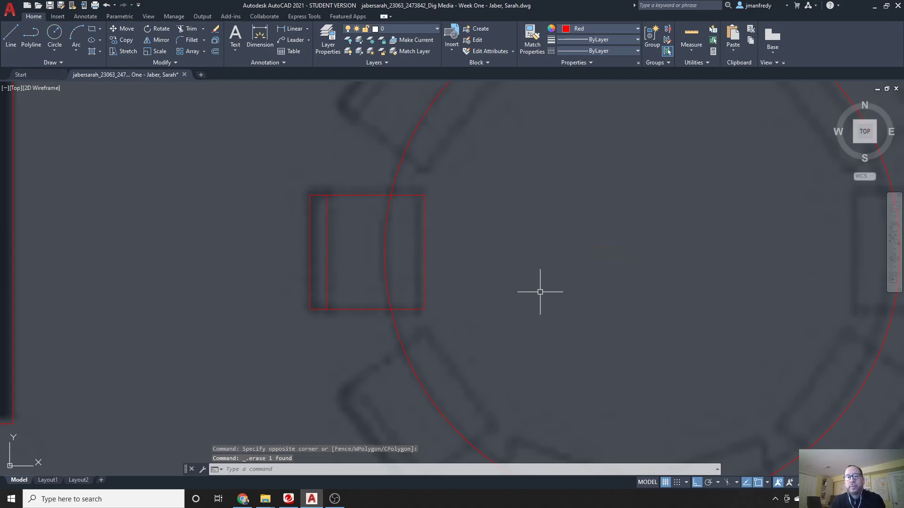
- Zoom out to the whole table, then pan and zoom in on the left chair
{"action": "scroll", "coordinate": [539, 288], "scroll_direction": "down", "scroll_amount": 2}
{"action": "scroll", "coordinate": [538, 285], "scroll_direction": "down", "scroll_amount": 2}
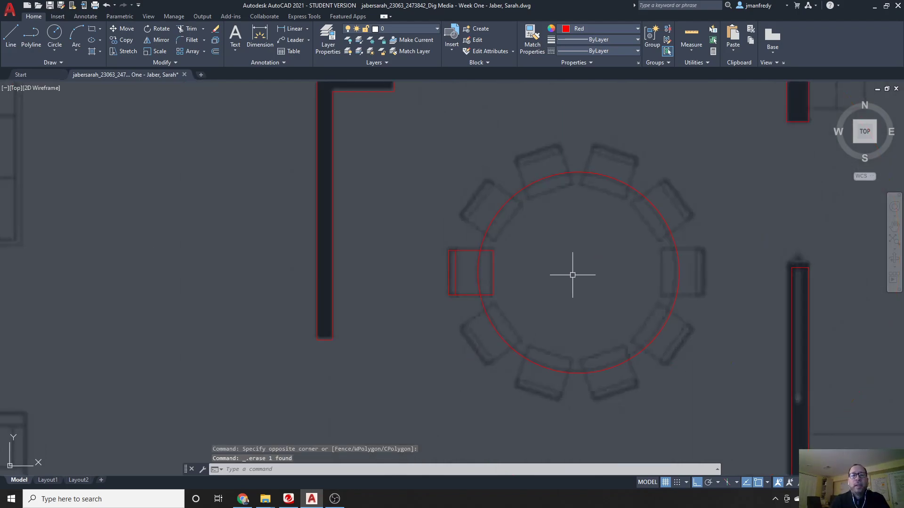
{"action": "middle_click_drag", "start_coordinate": [571, 278], "coordinate": [472, 269]}
{"action": "scroll", "coordinate": [424, 276], "scroll_direction": "up", "scroll_amount": 3}
{"action": "scroll", "coordinate": [340, 240], "scroll_direction": "down", "scroll_amount": 1}
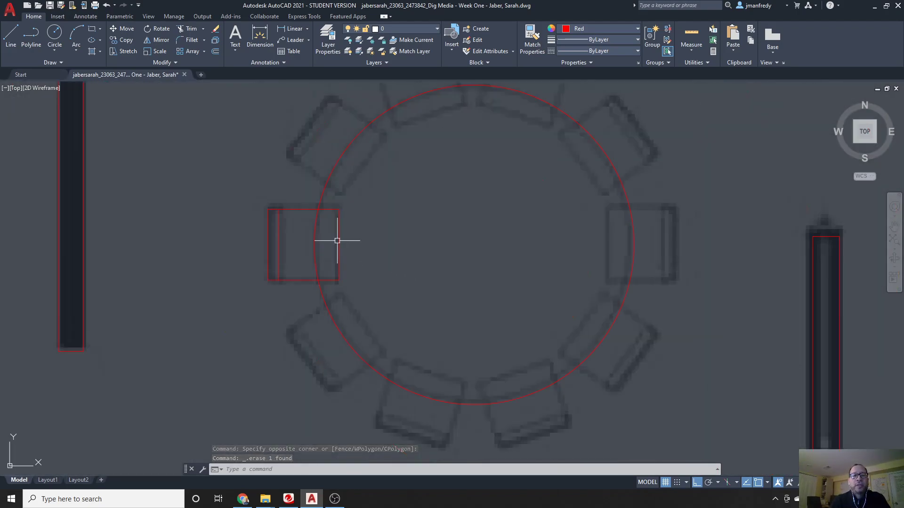
{"action": "scroll", "coordinate": [340, 241], "scroll_direction": "down", "scroll_amount": 2}
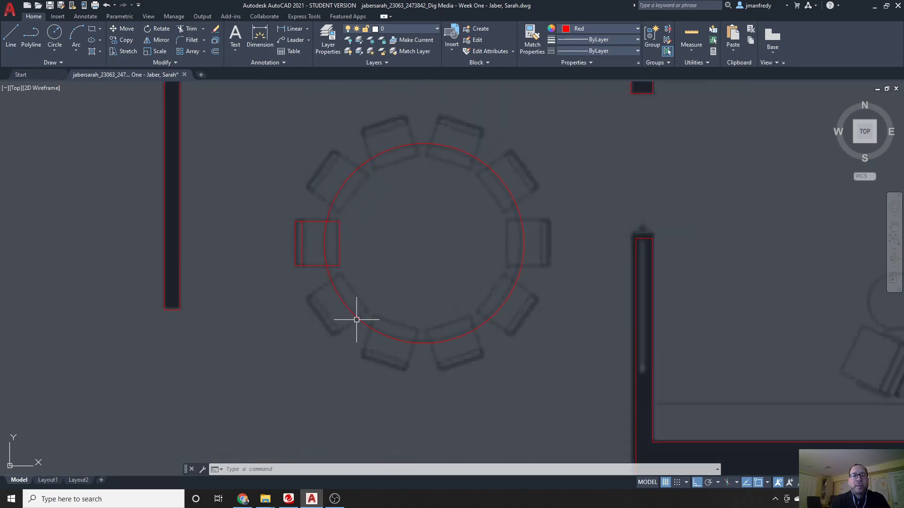
{"action": "scroll", "coordinate": [313, 292], "scroll_direction": "up", "scroll_amount": 4}
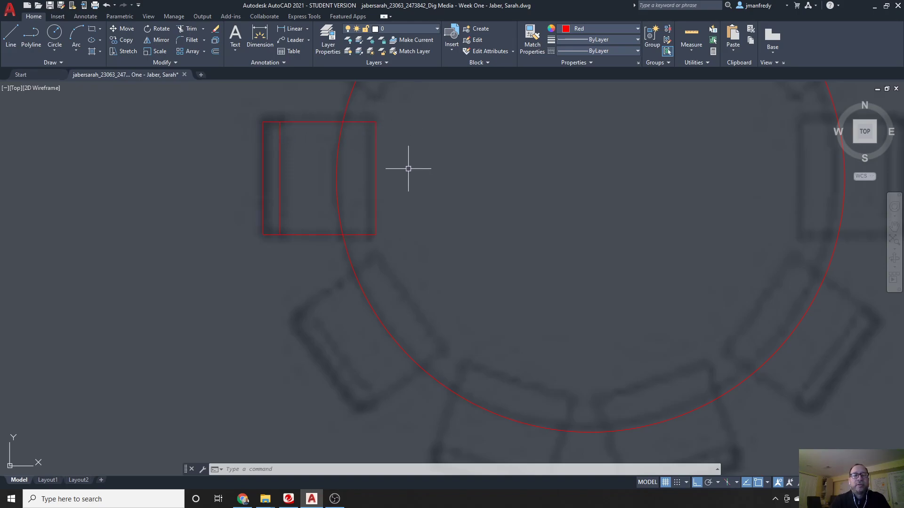
{"action": "scroll", "coordinate": [408, 169], "scroll_direction": "down", "scroll_amount": 2}
{"action": "scroll", "coordinate": [428, 166], "scroll_direction": "down", "scroll_amount": 3}
{"action": "scroll", "coordinate": [433, 161], "scroll_direction": "up", "scroll_amount": 4}
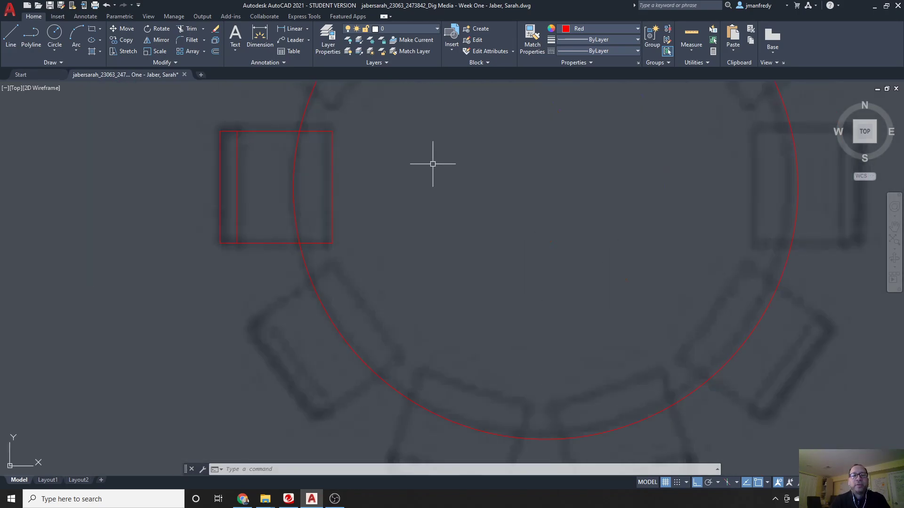
{"action": "scroll", "coordinate": [436, 161], "scroll_direction": "down", "scroll_amount": 1}
{"action": "middle_click_drag", "start_coordinate": [439, 161], "coordinate": [405, 234]}
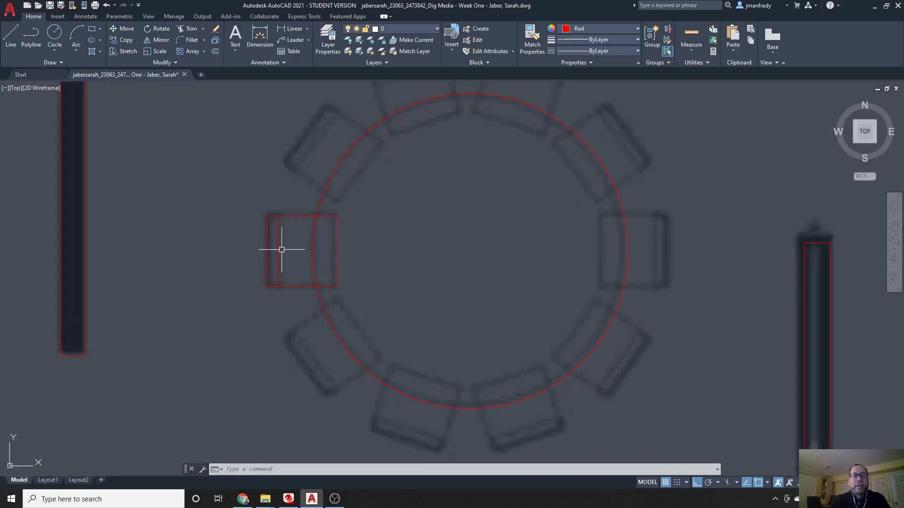
{"action": "middle_click_drag", "start_coordinate": [283, 248], "coordinate": [316, 243]}
{"action": "scroll", "coordinate": [313, 244], "scroll_direction": "up", "scroll_amount": 2}
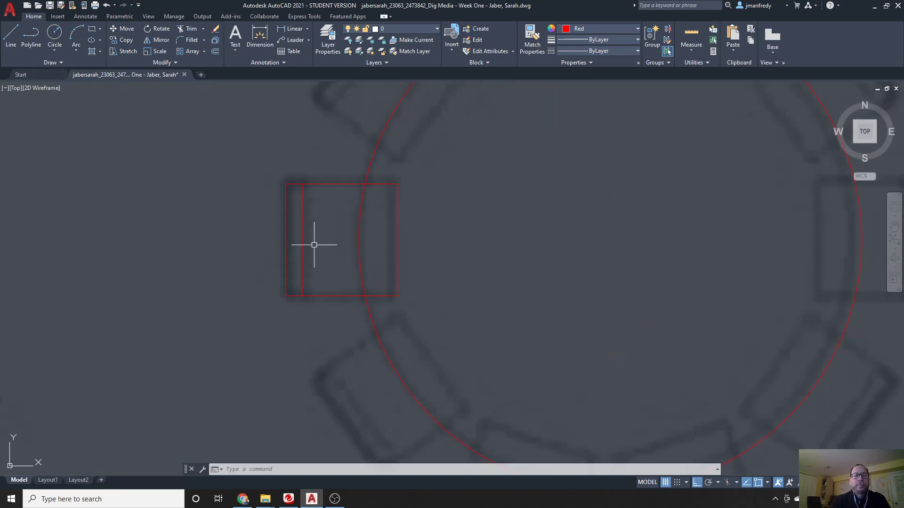
- Start a block named CHAIR20 and window-select the chair's square and back line
{"action": "type", "text": "n"}
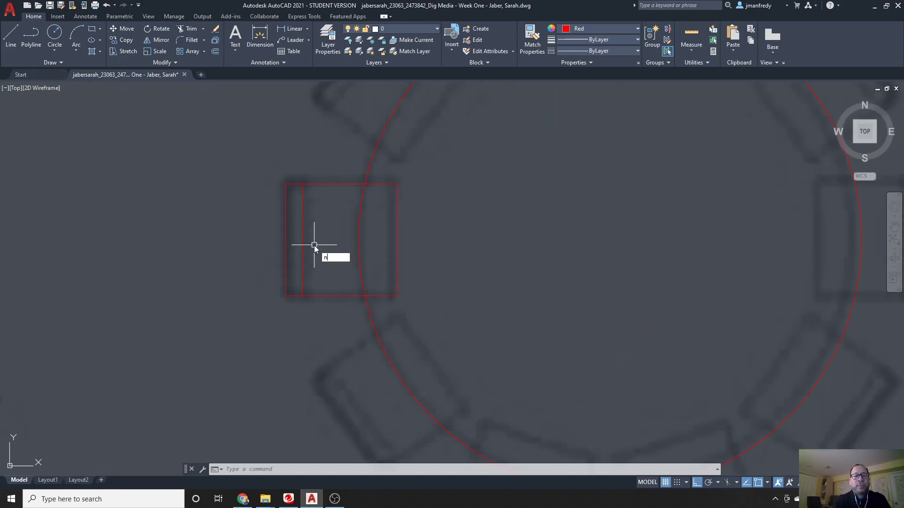
{"action": "key", "text": "BackSpace"}
{"action": "type", "text": "b"}
{"action": "key", "text": "Return"}
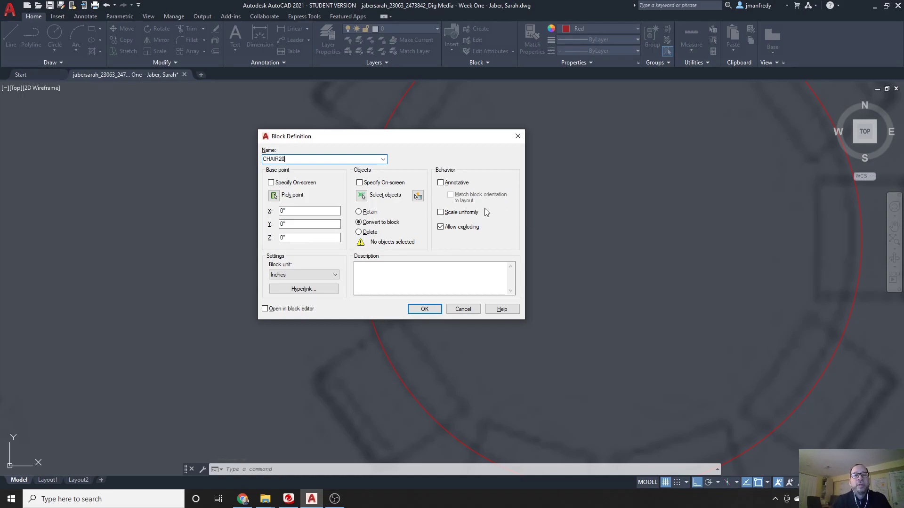
{"action": "left_click", "coordinate": [363, 195]}
{"action": "left_click", "coordinate": [241, 155]}
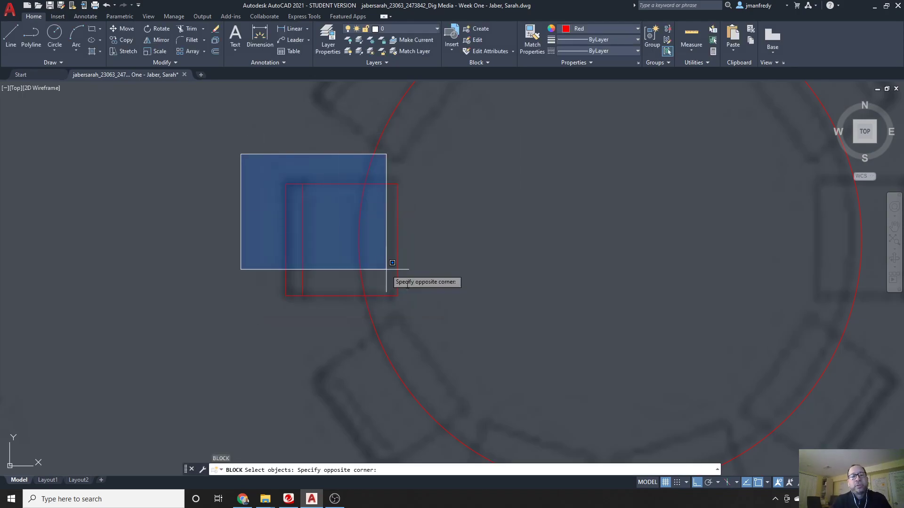
{"action": "left_click", "coordinate": [456, 320]}
{"action": "key", "text": "Return"}
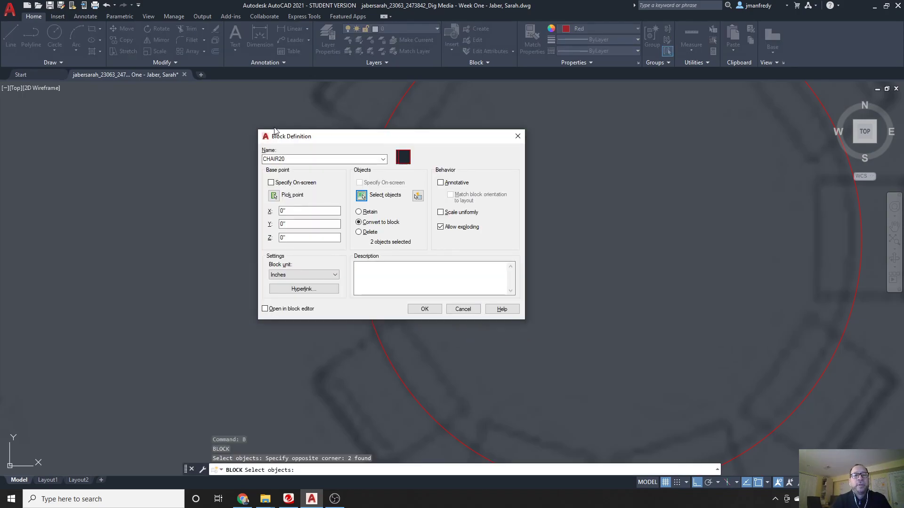
- Set the block's base point at the left edge's midpoint with MID snap and create it
{"action": "left_click", "coordinate": [274, 197]}
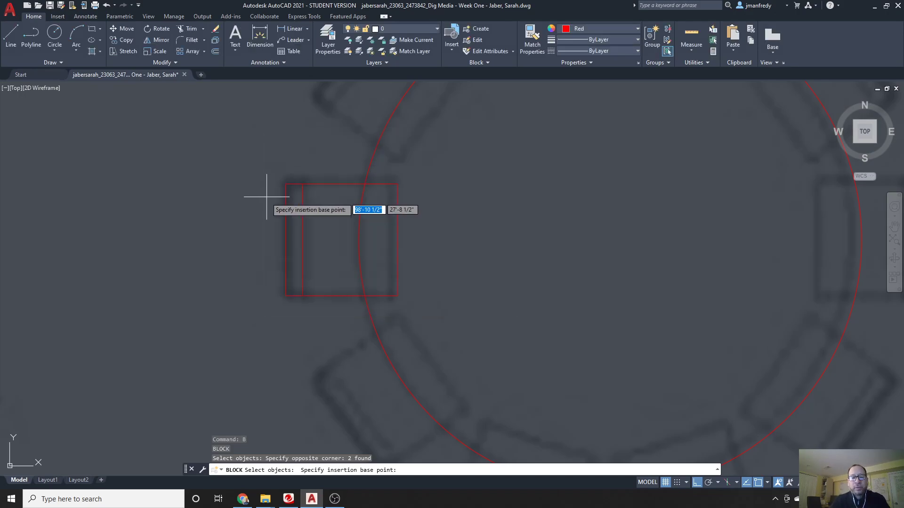
{"action": "type", "text": "MID"}
{"action": "key", "text": "Return"}
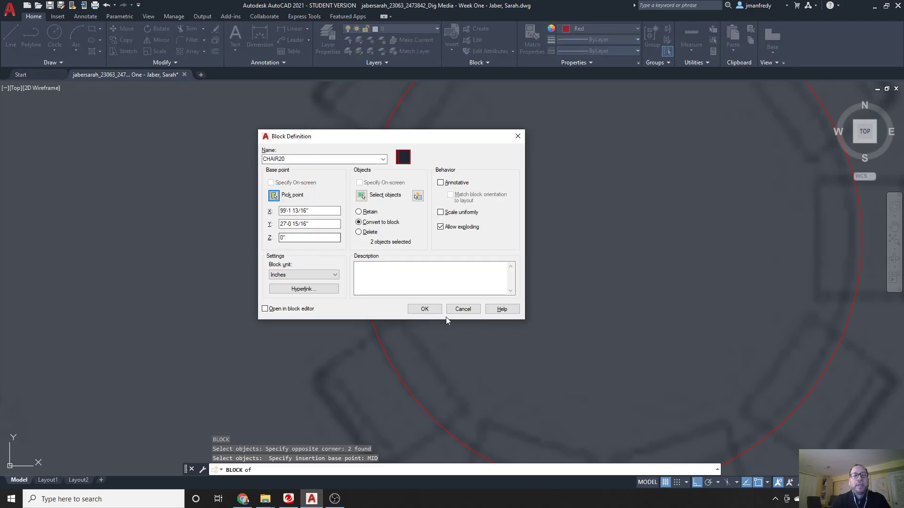
{"action": "left_click", "coordinate": [424, 311]}
{"action": "scroll", "coordinate": [188, 157], "scroll_direction": "down", "scroll_amount": 5}
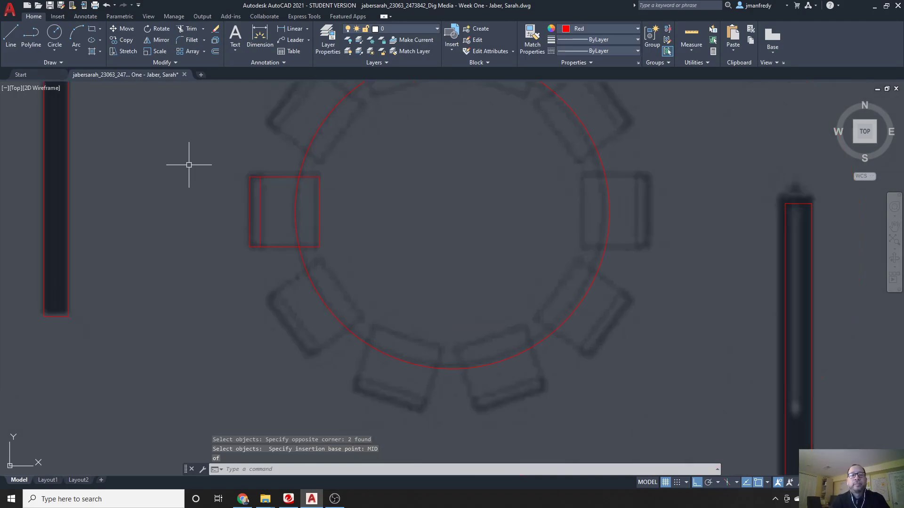
{"action": "scroll", "coordinate": [248, 209], "scroll_direction": "up", "scroll_amount": 1}
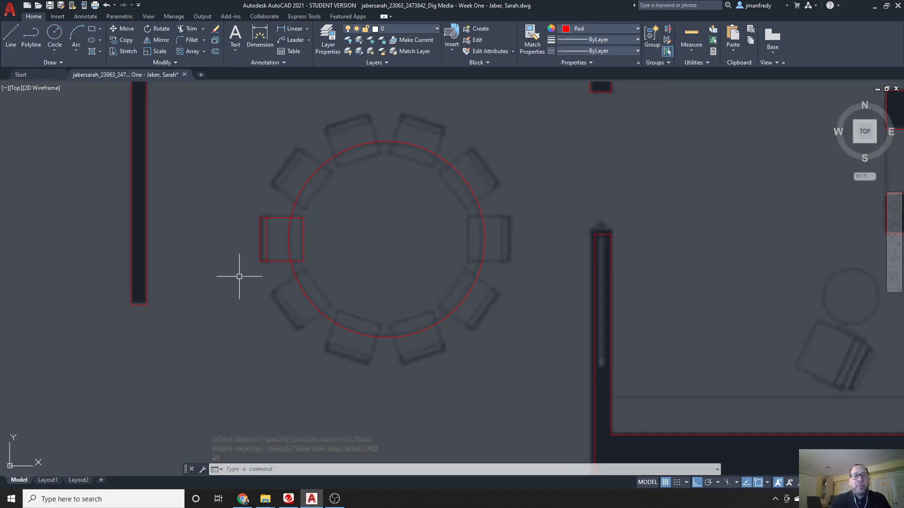
{"action": "middle_click_drag", "start_coordinate": [357, 234], "coordinate": [363, 246]}
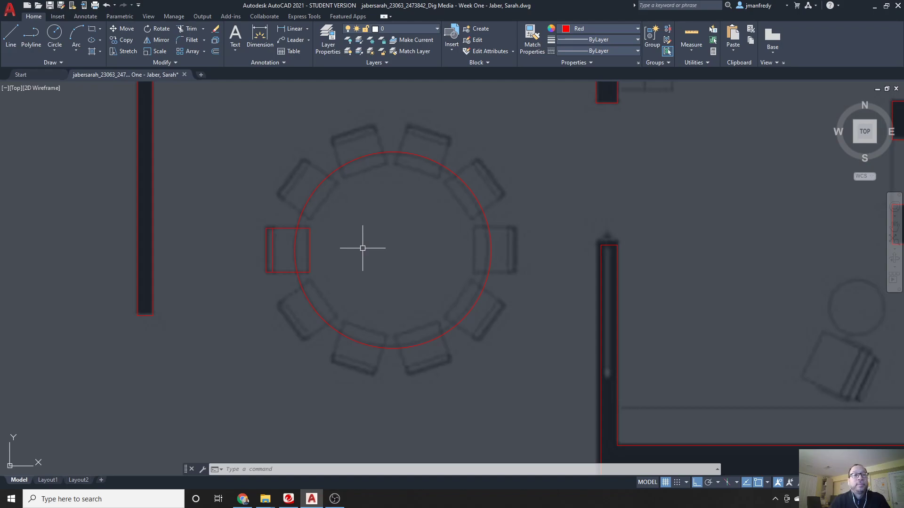
{"action": "left_click", "coordinate": [196, 55]}
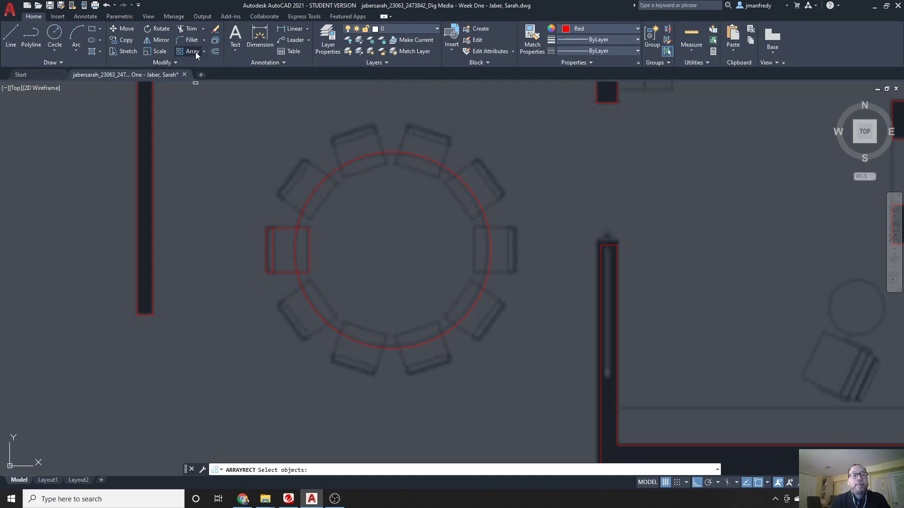
{"action": "left_click", "coordinate": [305, 226]}
{"action": "key", "text": "Return"}
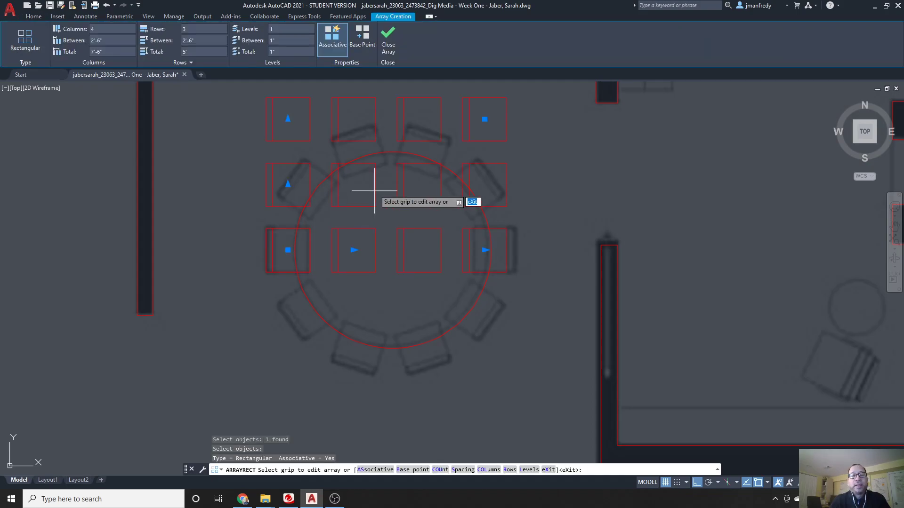
{"action": "key", "text": "Escape"}
{"action": "key", "text": "Escape"}
{"action": "key", "text": "Escape"}
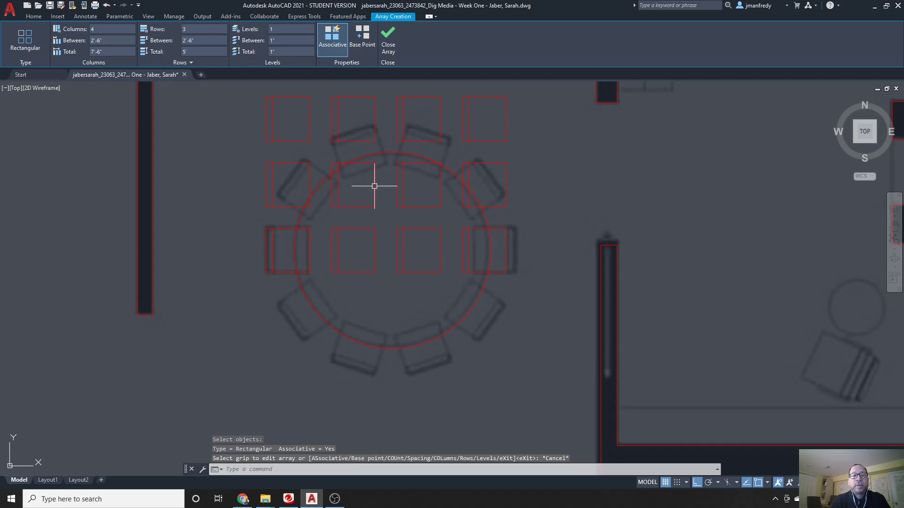
{"action": "key", "text": "ctrl+z"}
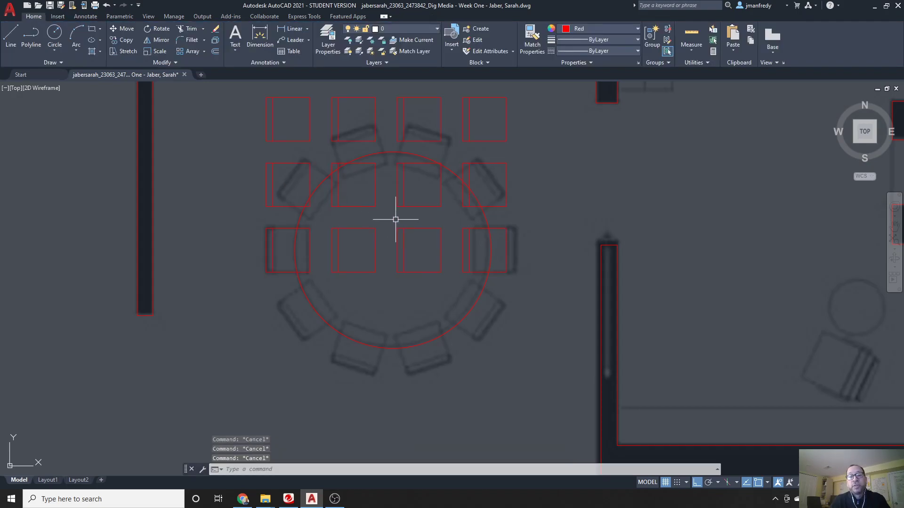
- Polar-array the chair block, centred on the table circle's centre via Center snap
{"action": "left_click", "coordinate": [204, 52]}
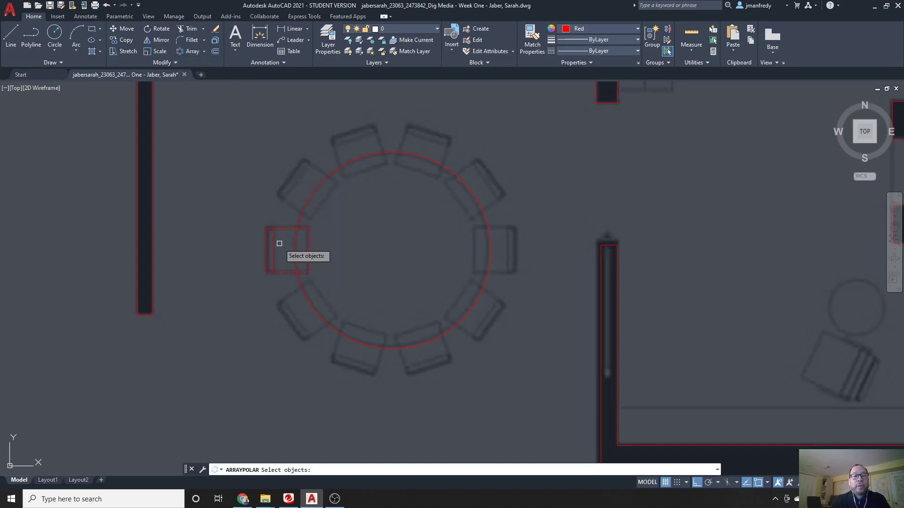
{"action": "left_click", "coordinate": [277, 230]}
{"action": "key", "text": "Return"}
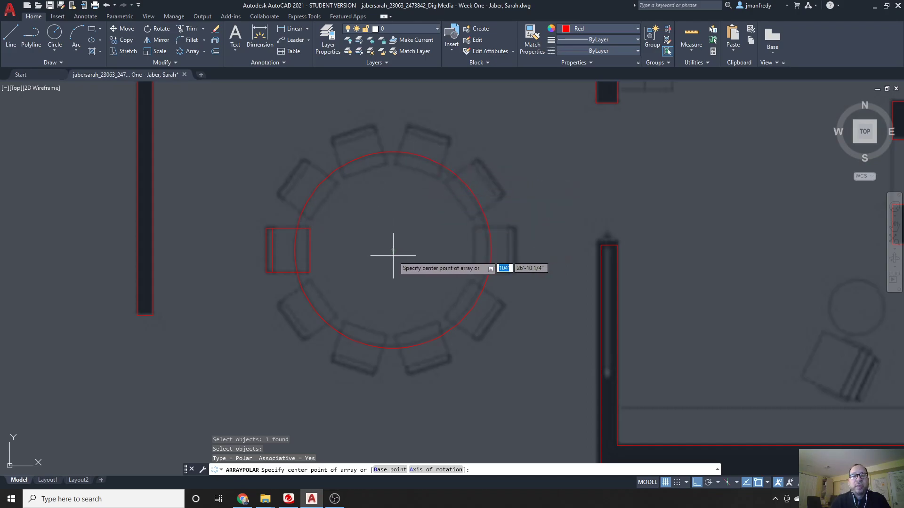
{"action": "left_click", "coordinate": [767, 485]}
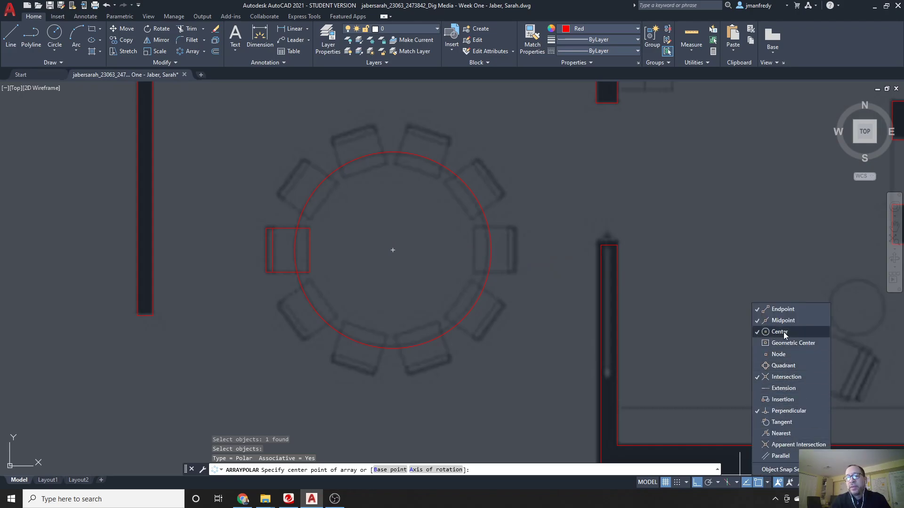
{"action": "left_click", "coordinate": [400, 196]}
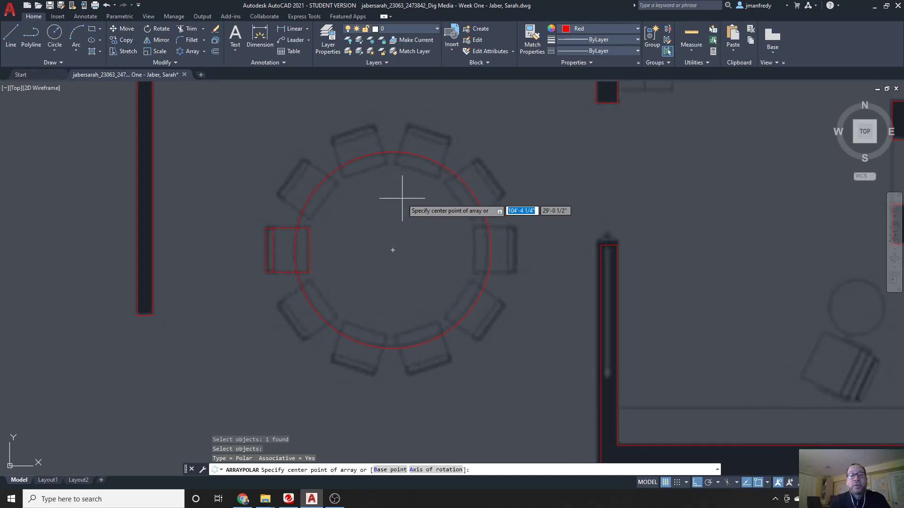
{"action": "left_click", "coordinate": [431, 163]}
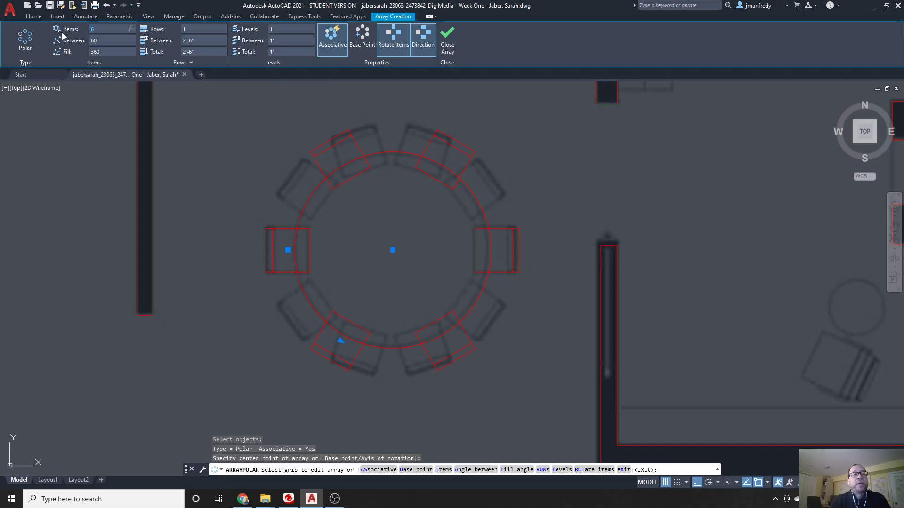
- Set the polar array to 10 items filling 360° and close the array
{"action": "left_click", "coordinate": [105, 31]}
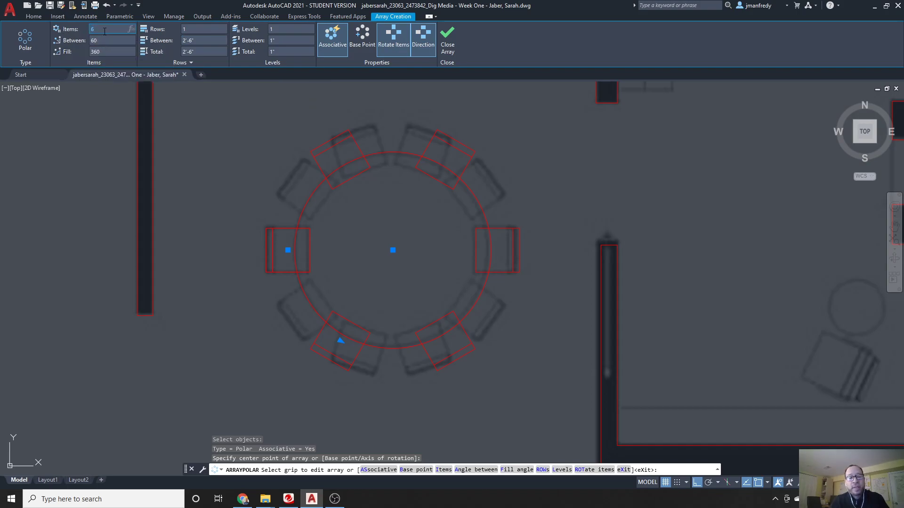
{"action": "type", "text": "10"}
{"action": "key", "text": "Return"}
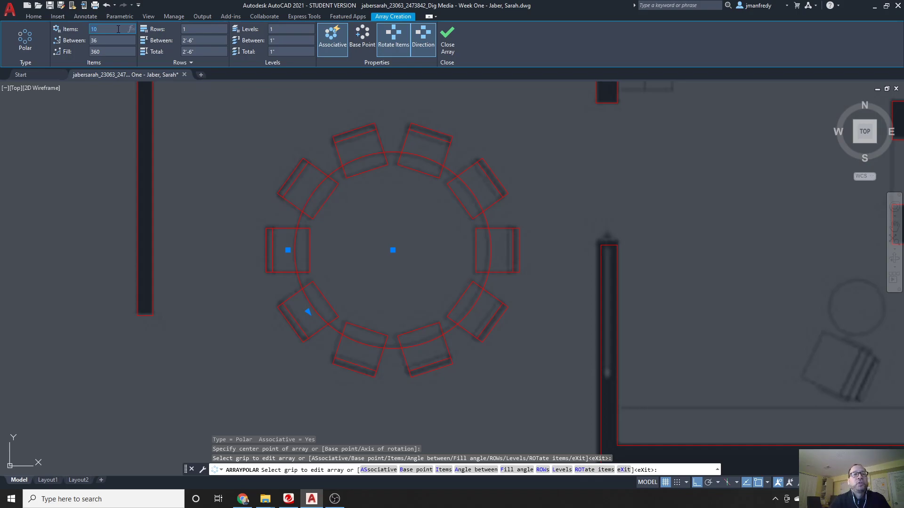
{"action": "left_click", "coordinate": [114, 43]}
{"action": "left_click", "coordinate": [113, 51]}
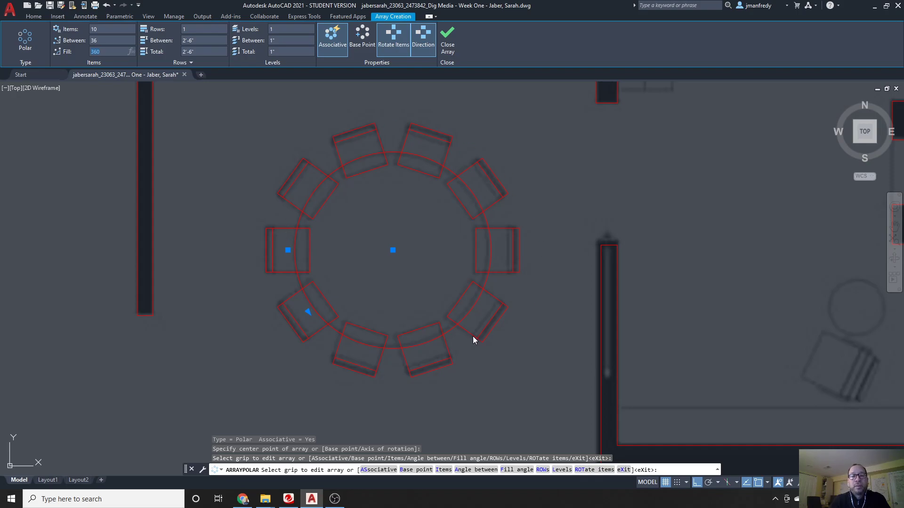
{"action": "left_click", "coordinate": [448, 49]}
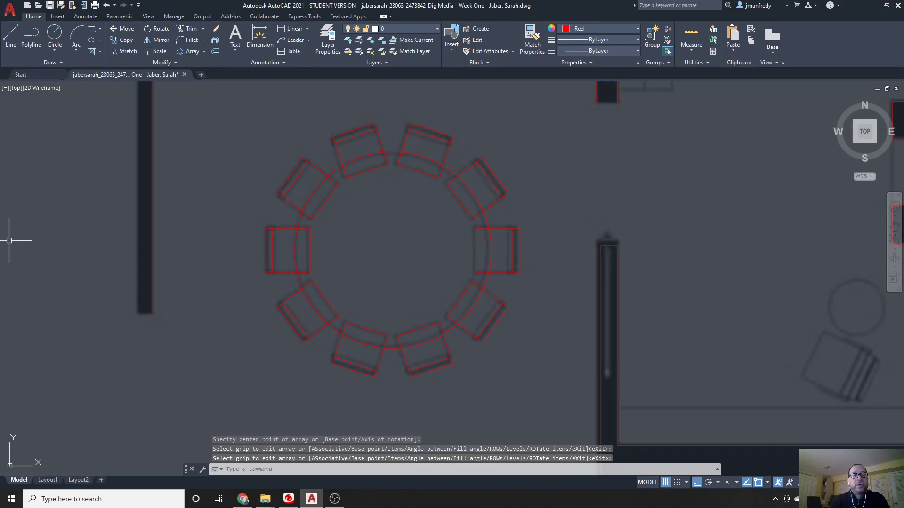